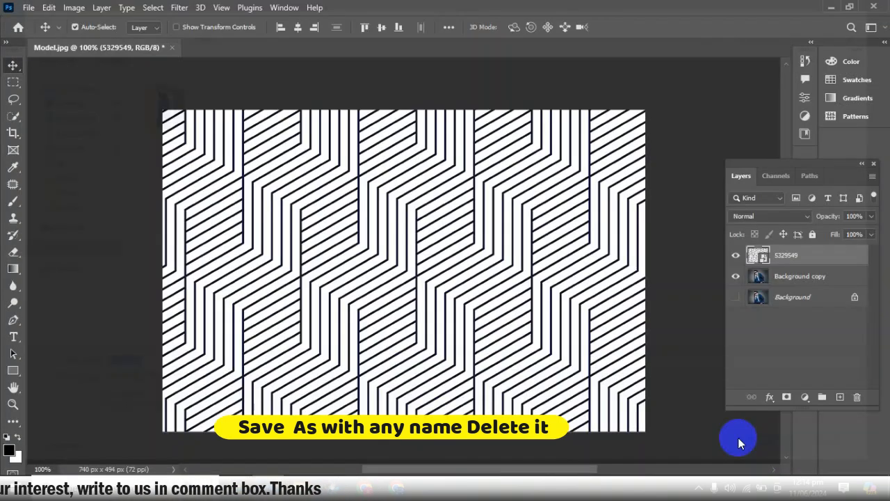
Delete the 5329549 line-pattern layer and convert the Background copy layer to a smart object.
drag(815, 268, 857, 397)
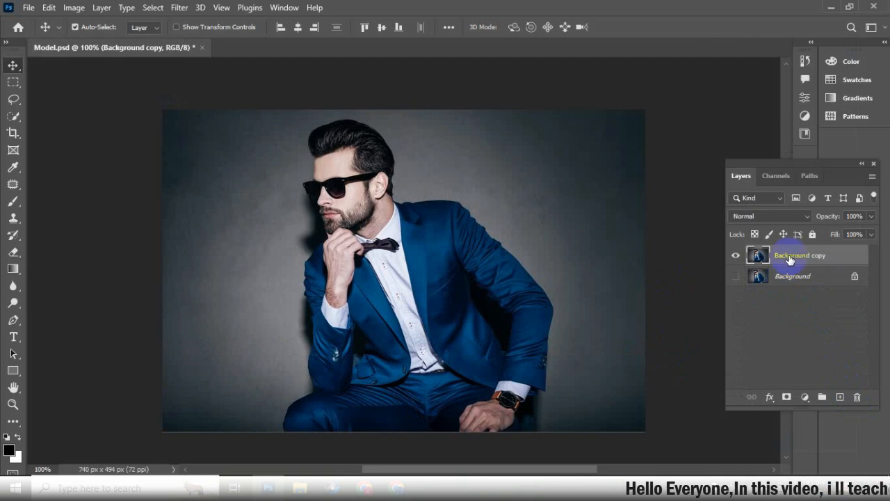
right_click(790, 256)
click(667, 201)
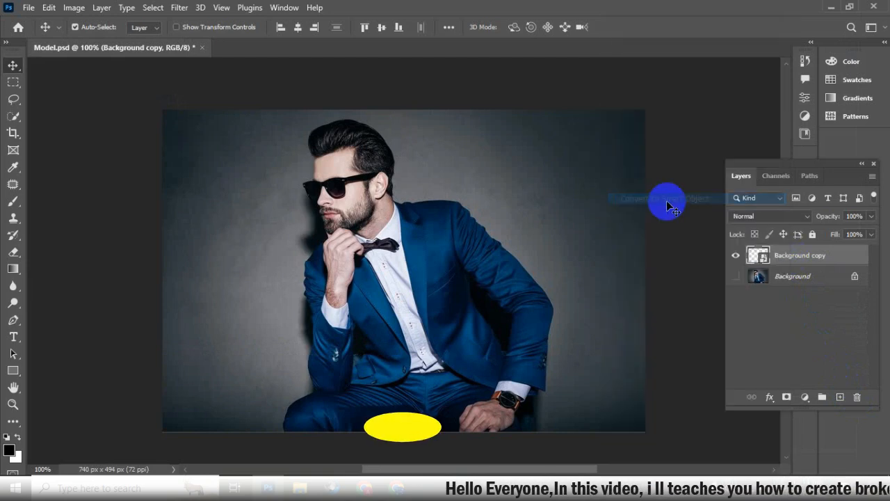
Apply a Gaussian Blur with a radius of 8.0 pixels to the Background copy layer.
click(181, 8)
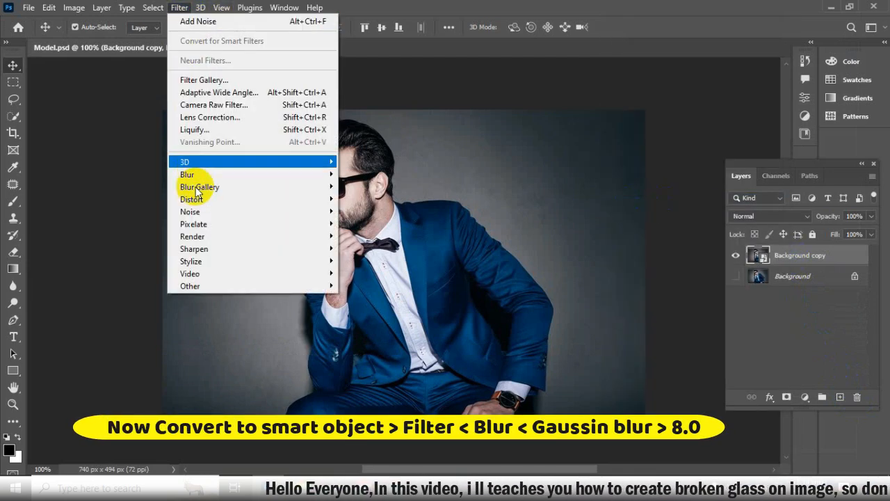
mouse_move(203, 175)
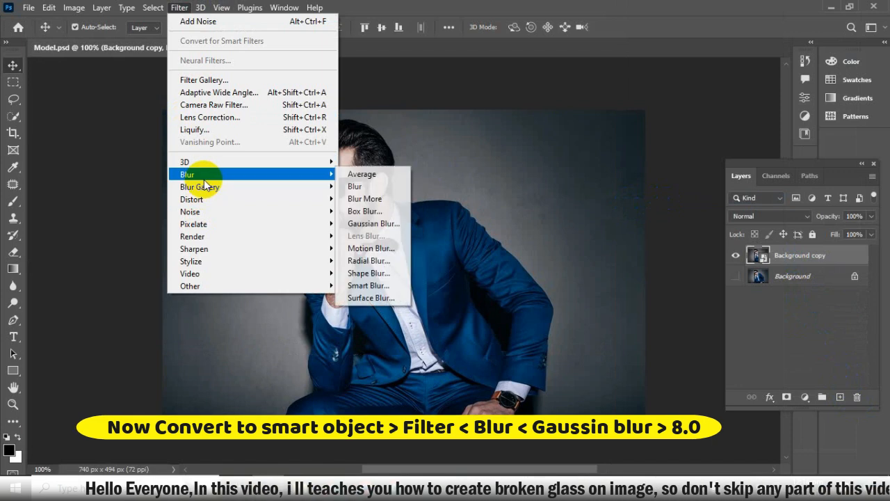
click(366, 224)
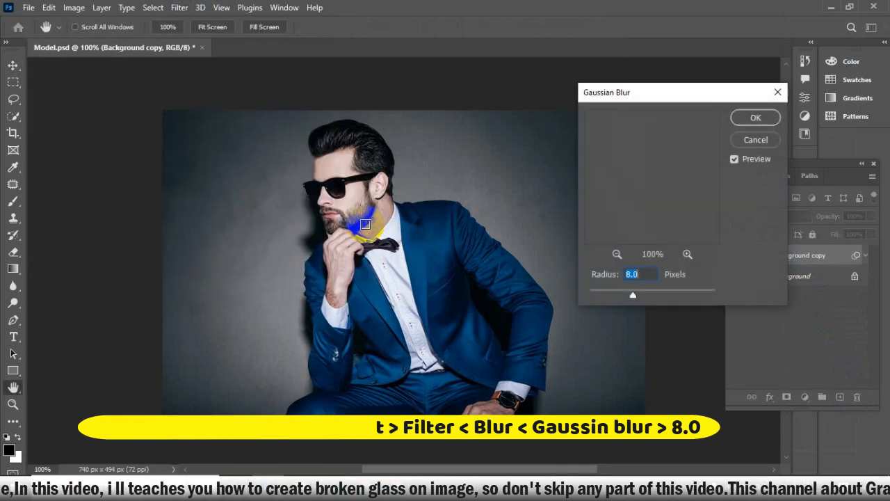
click(743, 122)
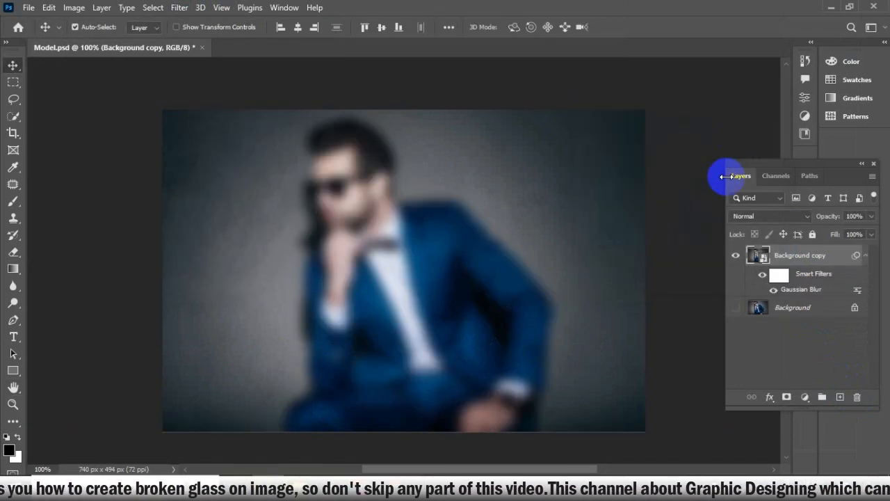
Apply a Displace filter to Background copy with horizontal scale 55, vertical scale 25, Stretch To Fit, using Model.psd as the displacement map.
click(183, 9)
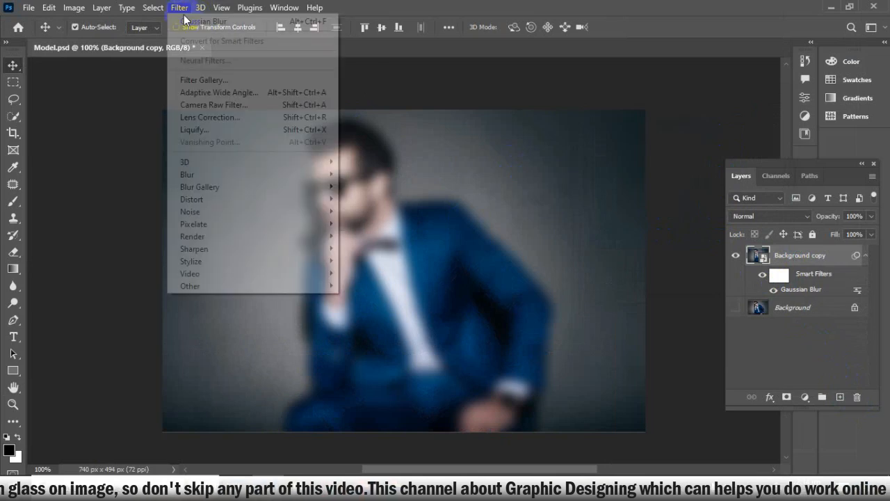
mouse_move(208, 199)
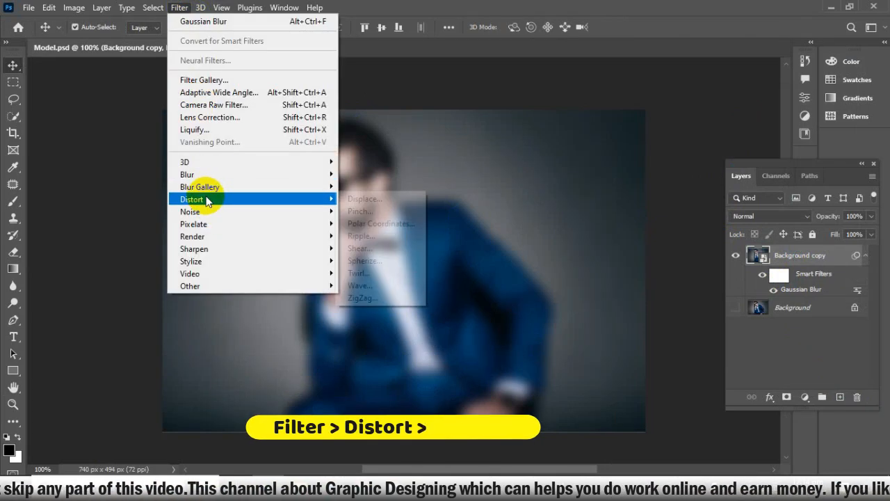
click(361, 198)
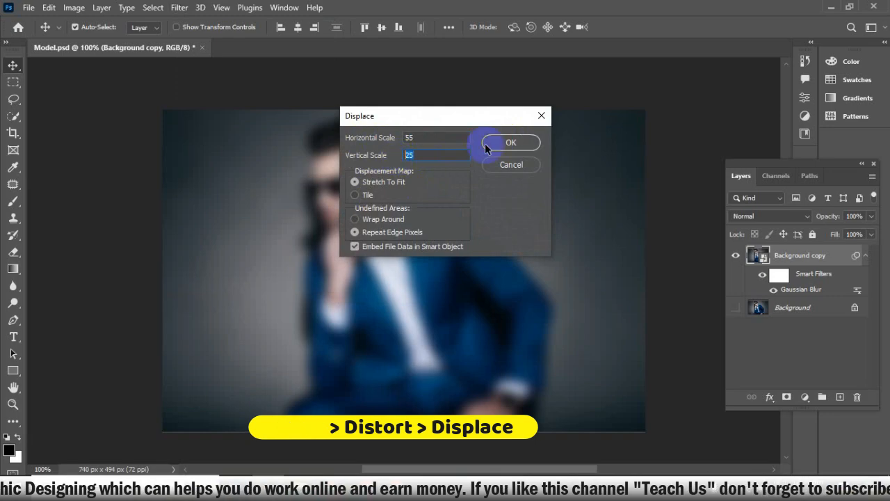
click(487, 143)
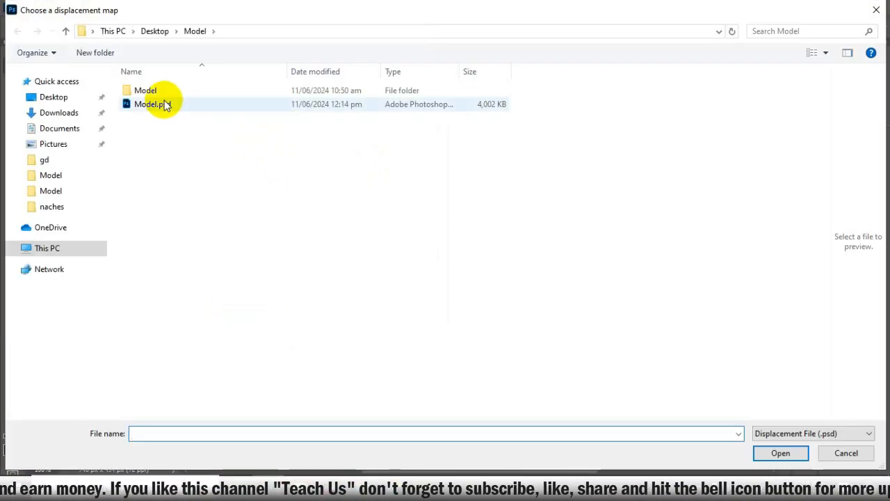
double_click(165, 103)
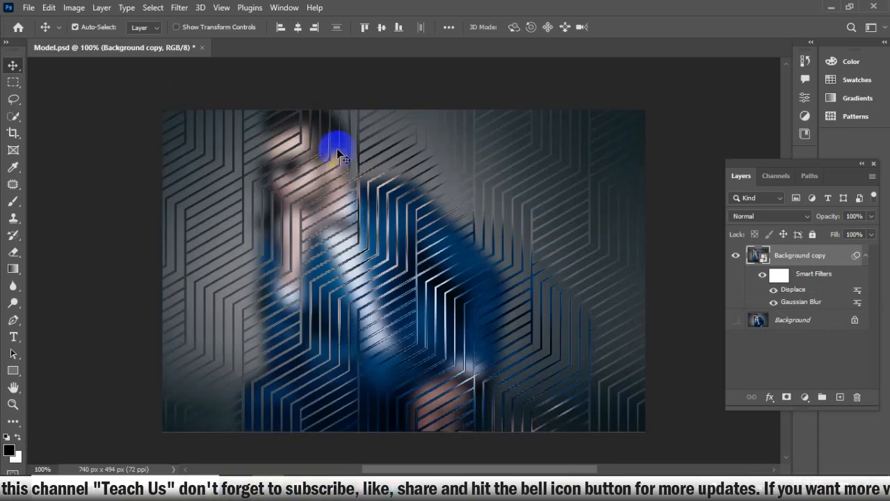
Apply an Add Noise filter with an amount of 2 to the Background copy layer.
click(180, 8)
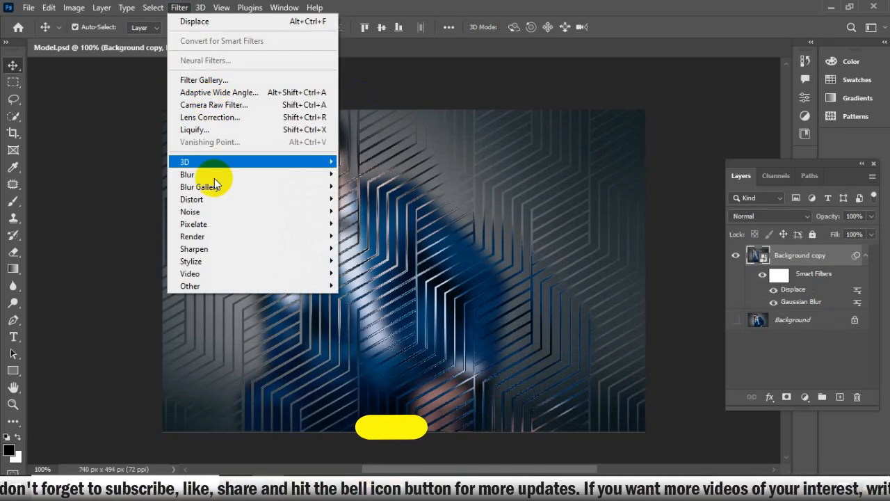
click(340, 211)
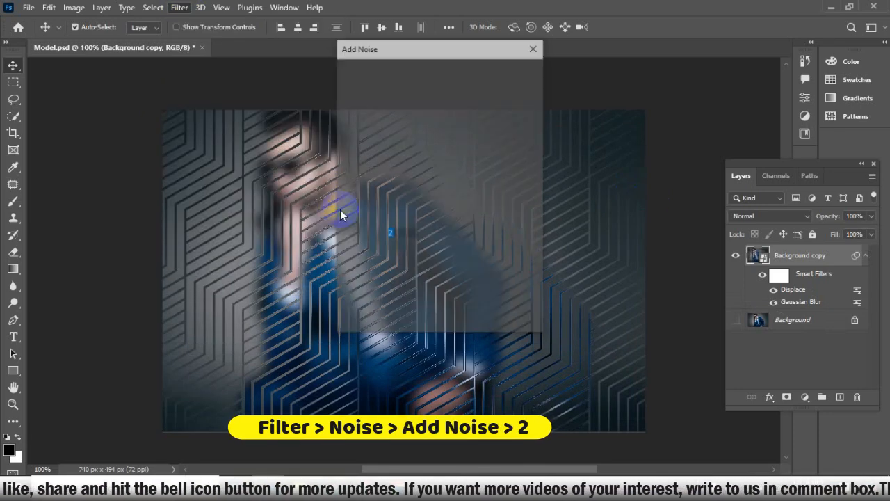
click(504, 73)
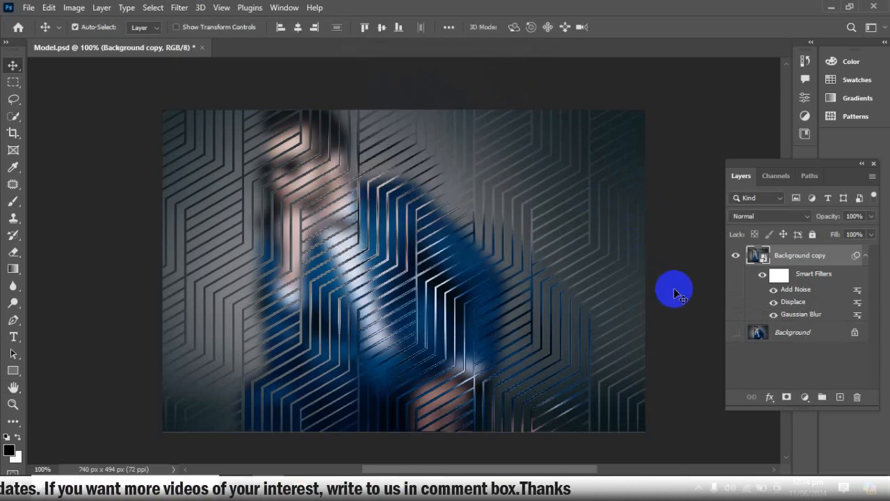
Hide the Background copy layer, and show the Background layer as the active layer.
click(738, 332)
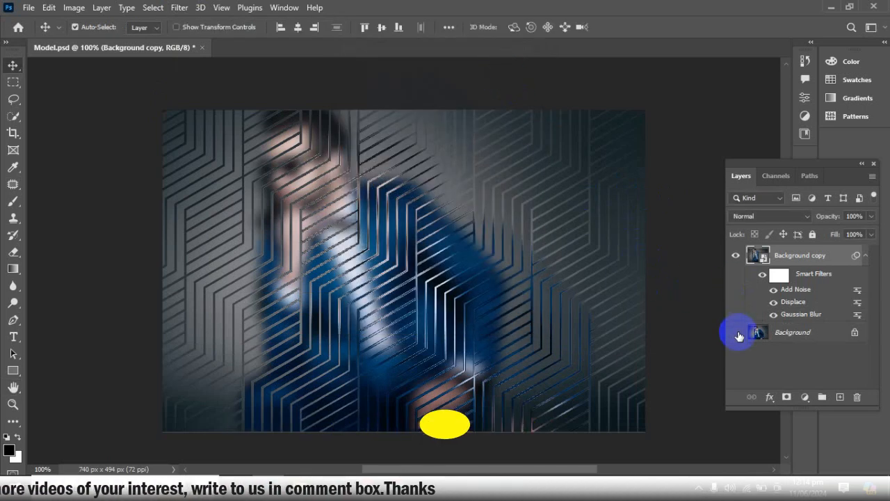
click(738, 257)
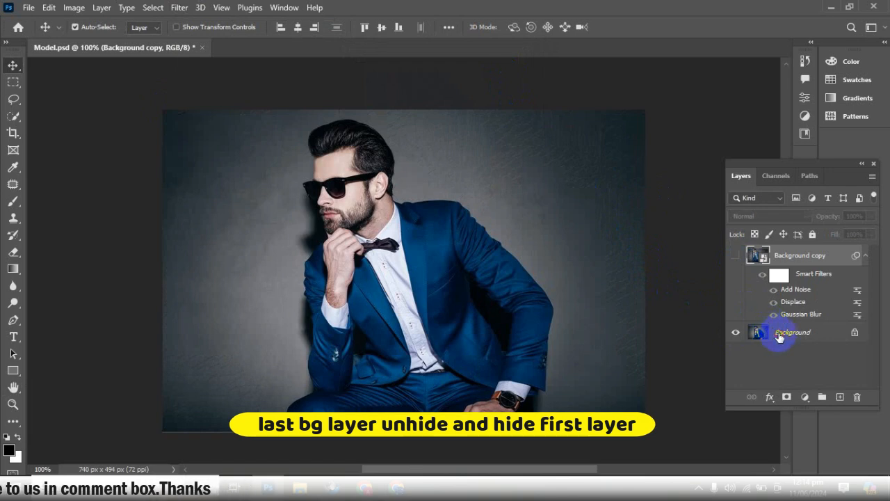
click(779, 334)
Draw a rectangle shape of about 481 by 484 px over the man, with a white fill and no stroke.
click(13, 371)
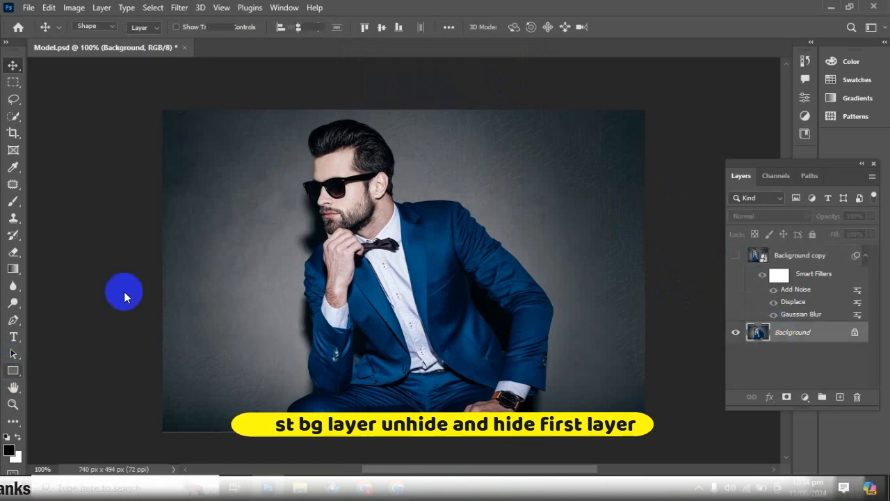
drag(258, 115, 570, 431)
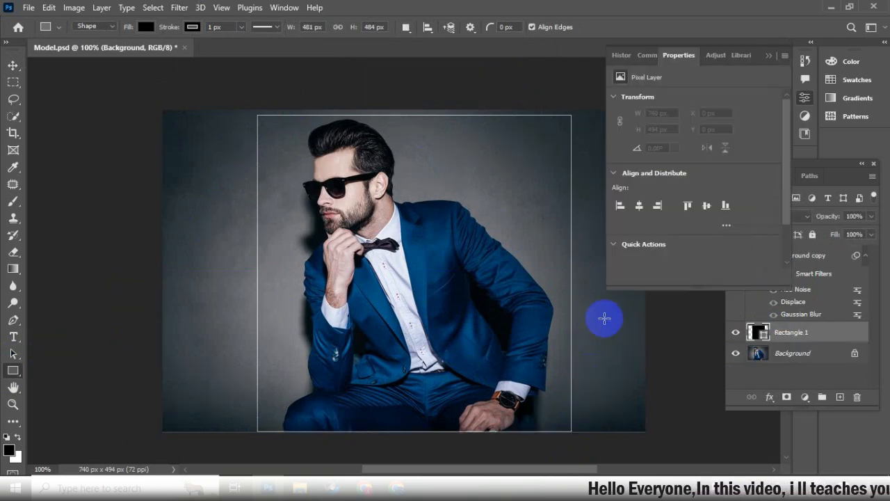
click(652, 191)
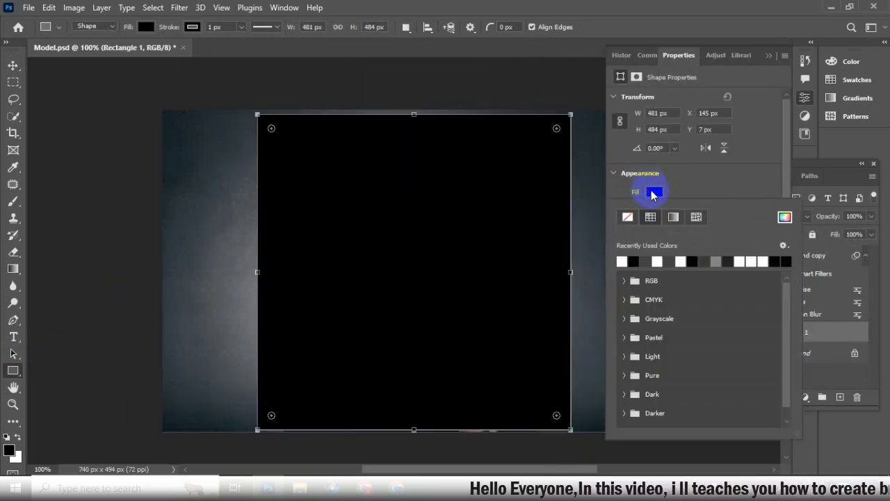
click(625, 261)
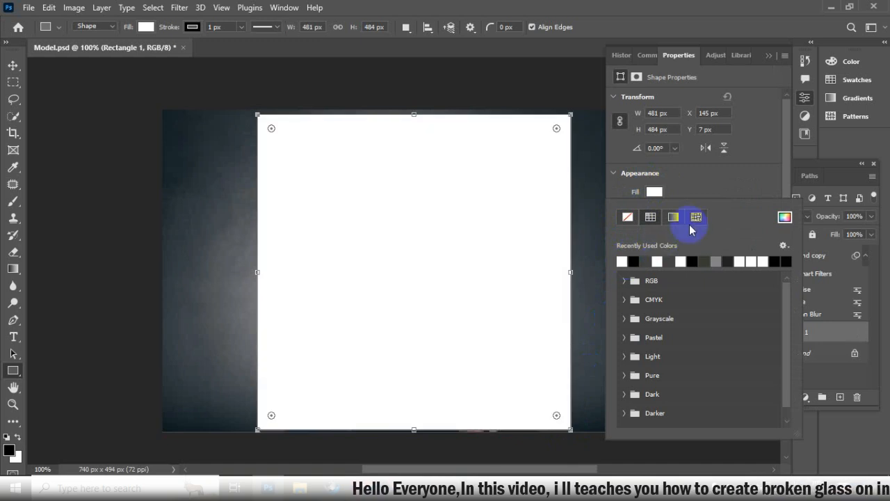
click(725, 173)
click(656, 210)
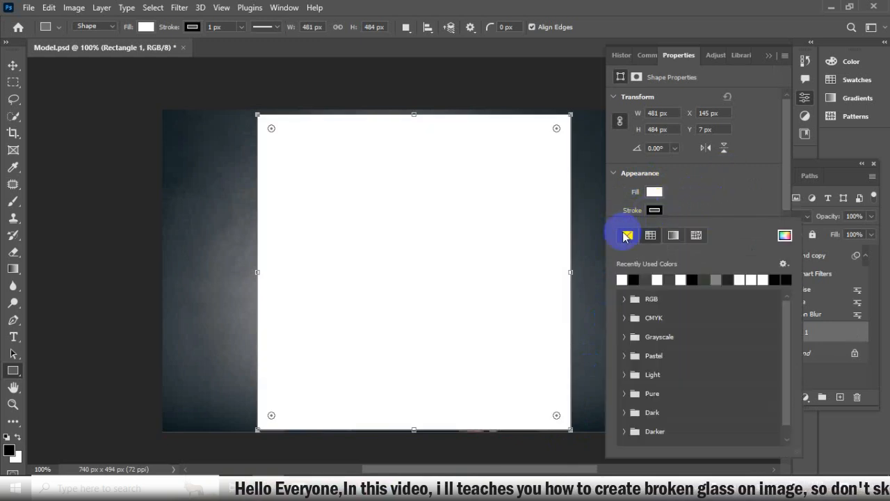
click(627, 235)
click(703, 190)
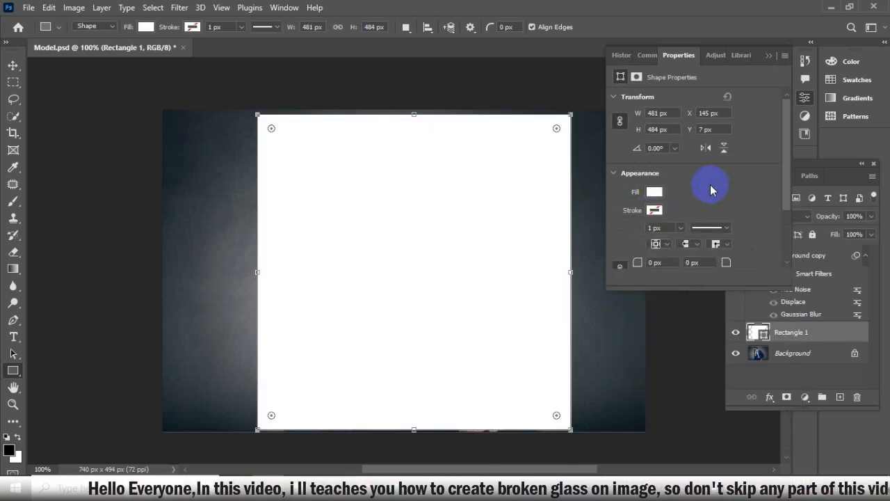
Center the rectangle vertically on the canvas and extend its lower edge to a height of about 489 px.
click(428, 28)
click(466, 62)
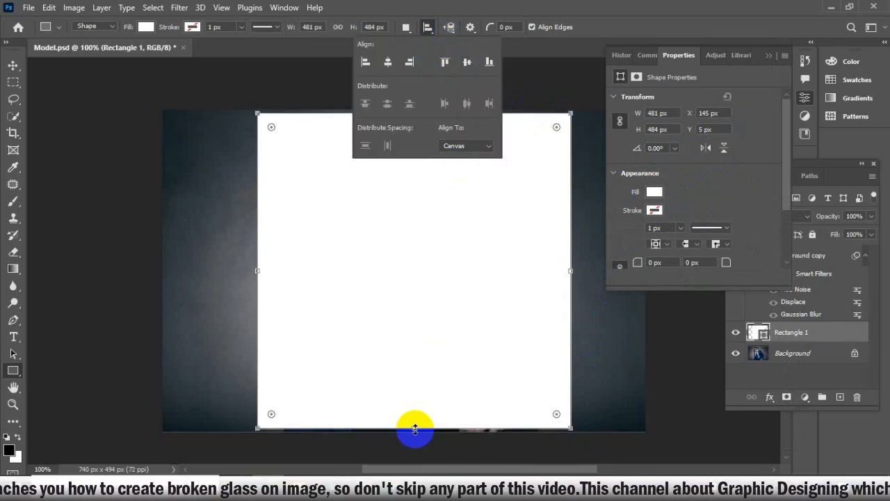
drag(415, 429, 423, 425)
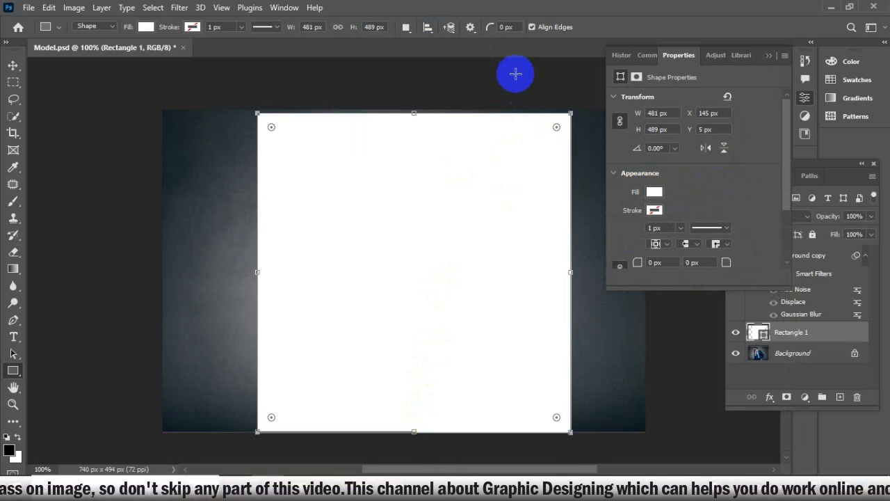
click(768, 56)
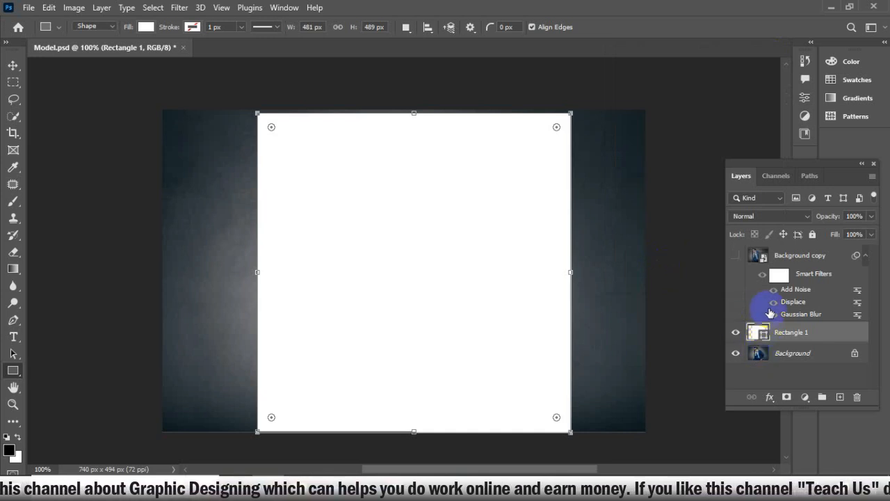
Duplicate the Rectangle 1 layer and place the copy, hidden, at the top of the layer stack.
right_click(779, 336)
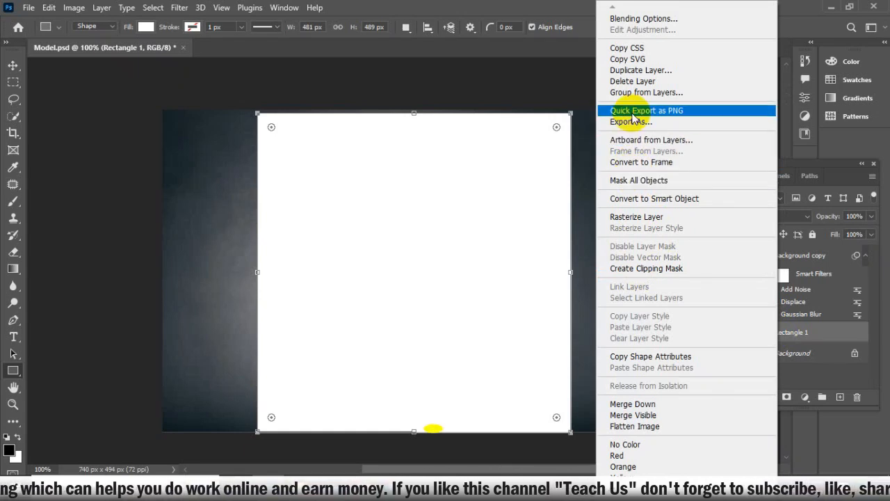
click(626, 69)
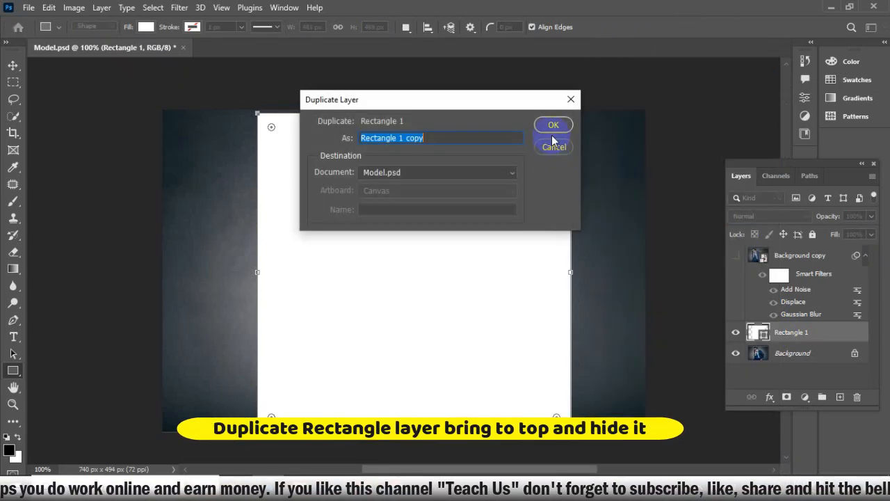
click(553, 129)
drag(775, 334, 785, 255)
click(736, 255)
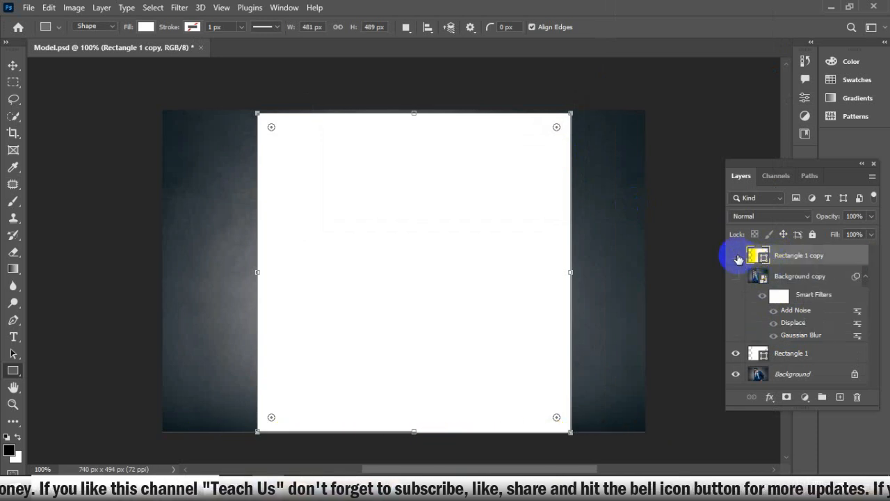
Add a white Color Overlay to the Rectangle 1 layer with Screen blend mode and 5% opacity.
click(798, 357)
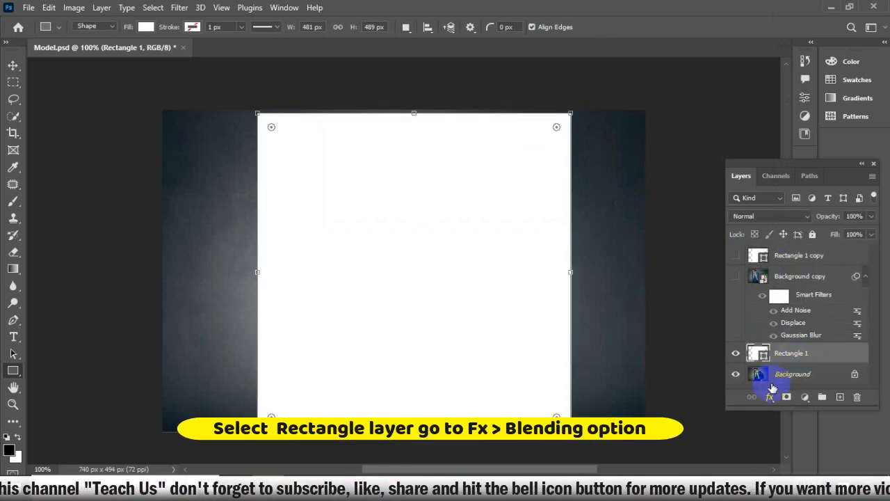
click(769, 397)
click(797, 267)
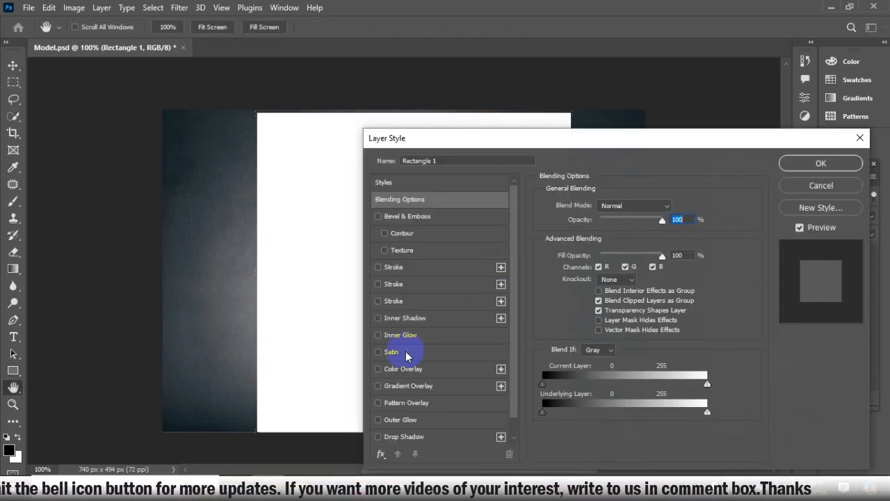
click(405, 371)
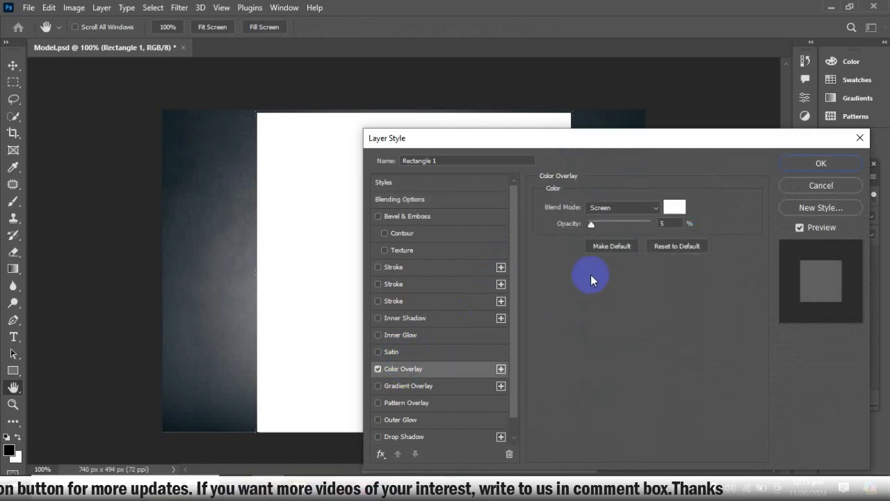
click(619, 206)
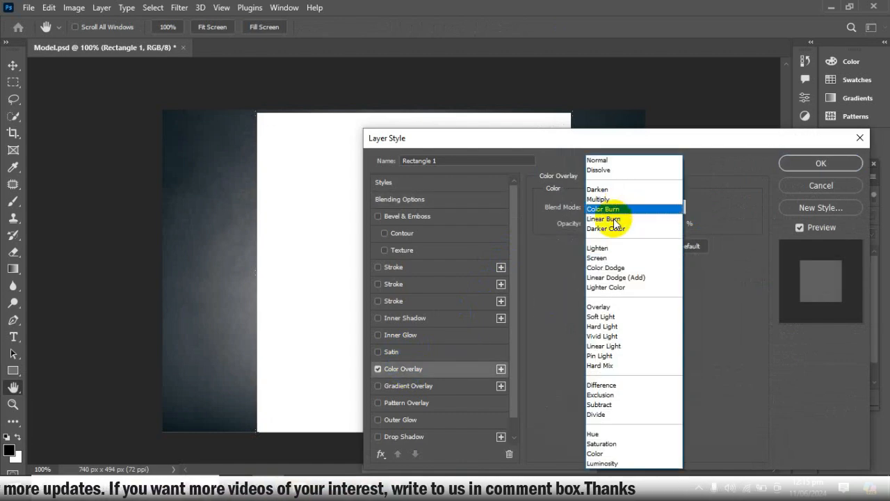
click(598, 257)
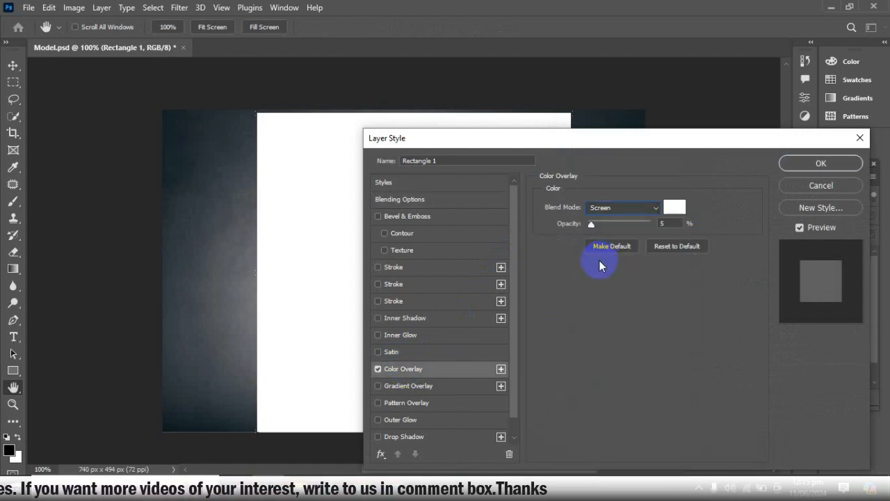
Add a black Drop Shadow in Screen mode with 35% opacity, 25° angle, 10 px distance, 2% spread and 1 px size.
click(409, 441)
drag(597, 143, 590, 114)
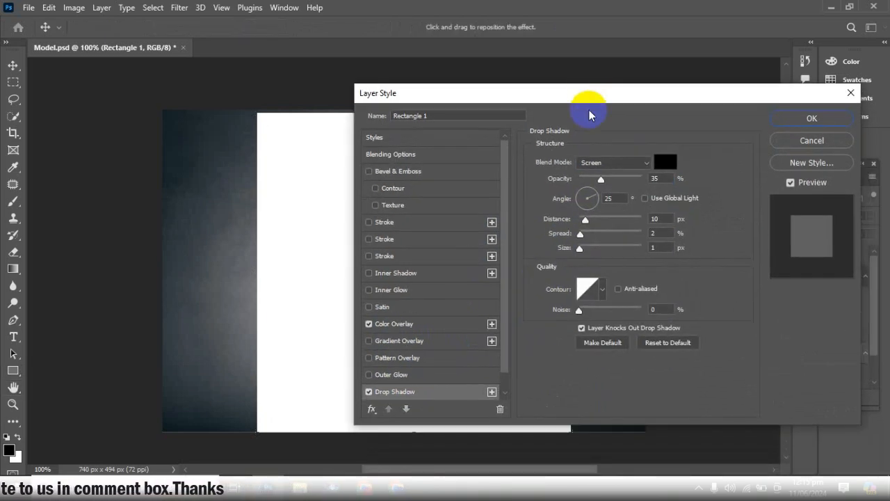
drag(618, 199, 604, 199)
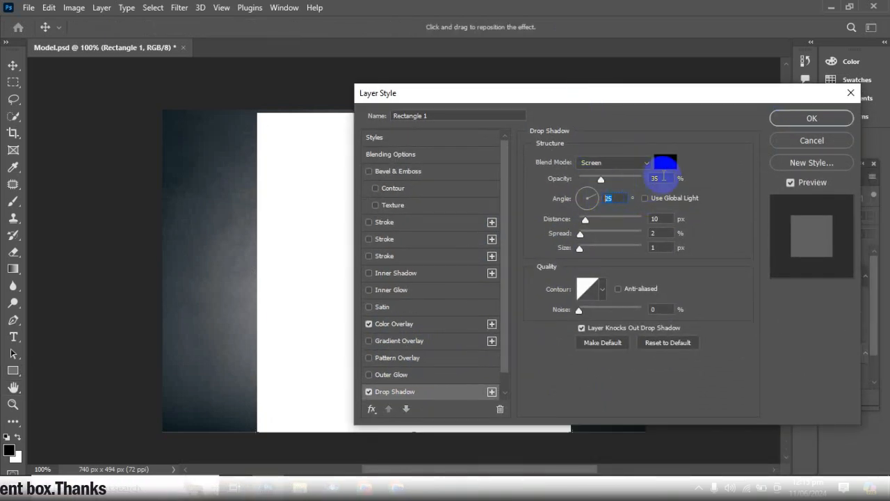
drag(655, 219, 652, 233)
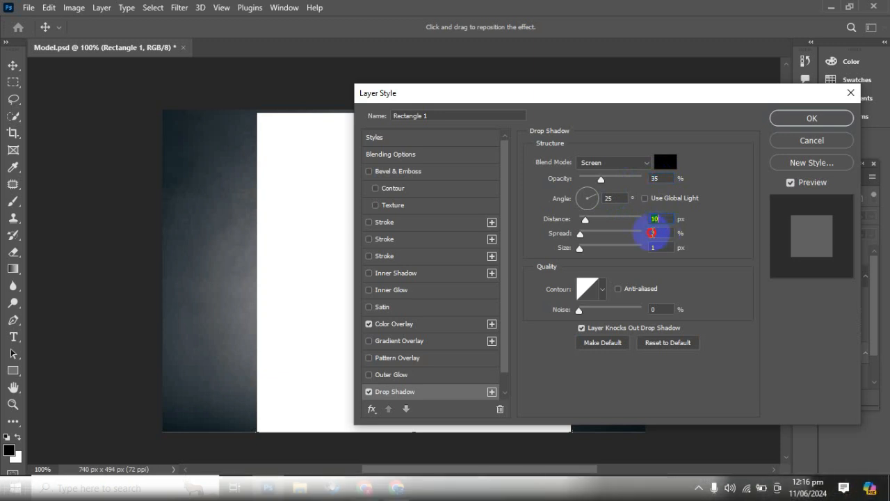
click(653, 233)
click(665, 248)
Add a second black Drop Shadow in Multiply mode with 25% opacity, -15° angle, 8 px distance, 20% spread and 10 px size, and apply the styles.
scroll(438, 365, down, 2)
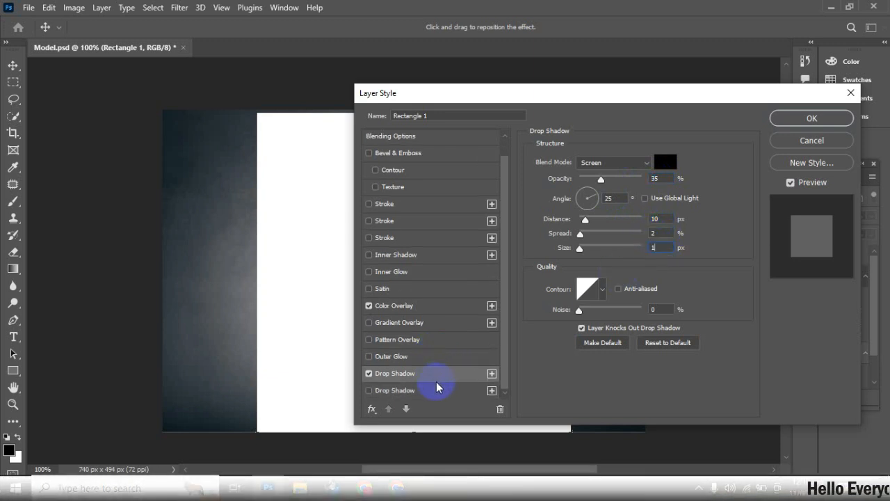
click(422, 391)
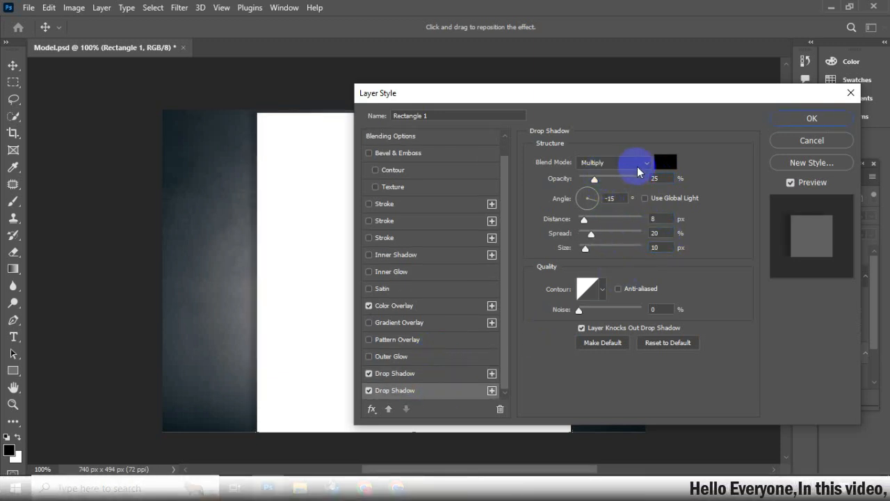
drag(658, 219, 649, 221)
click(659, 231)
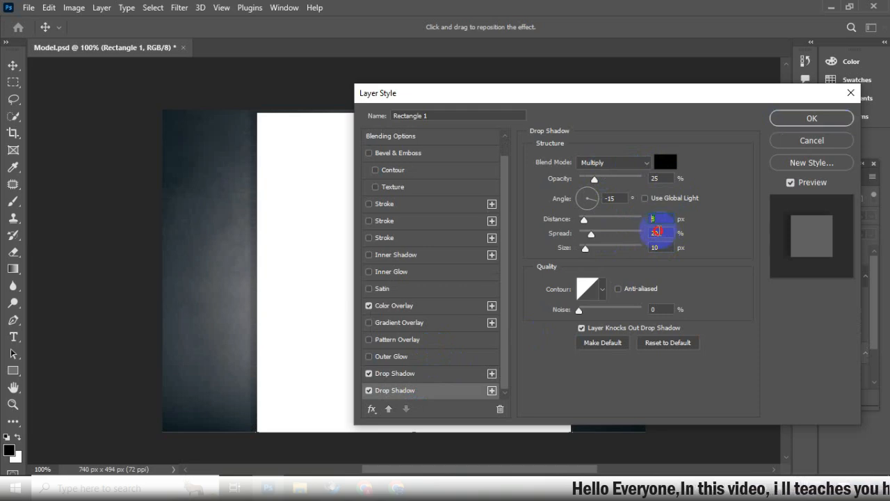
click(661, 248)
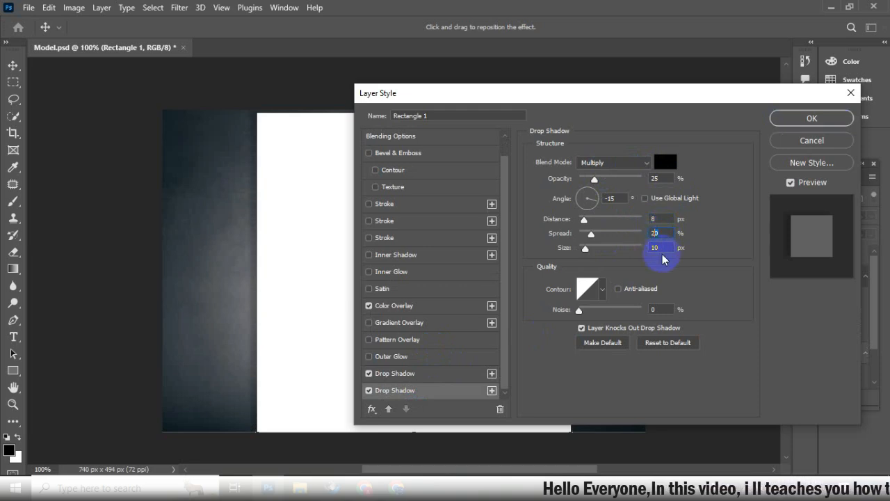
click(798, 128)
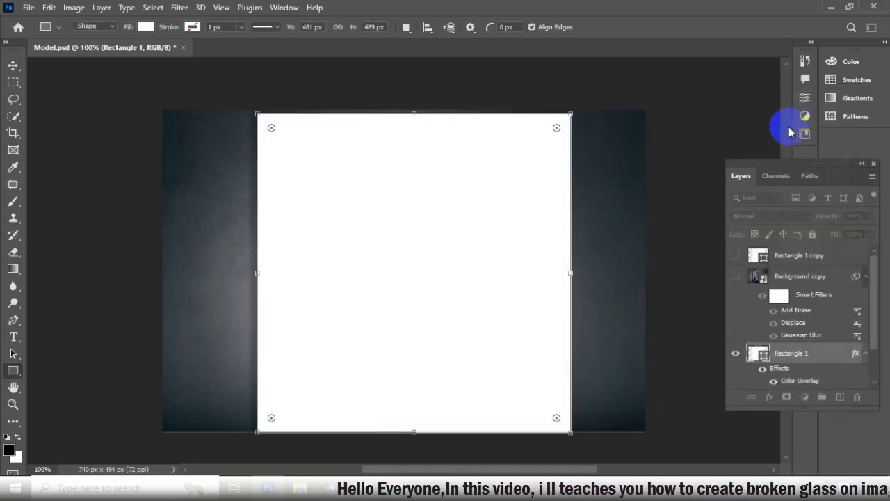
Show the Rectangle 1 copy layer and add a reversed linear Gradient Overlay at 90° and 100% opacity.
click(736, 259)
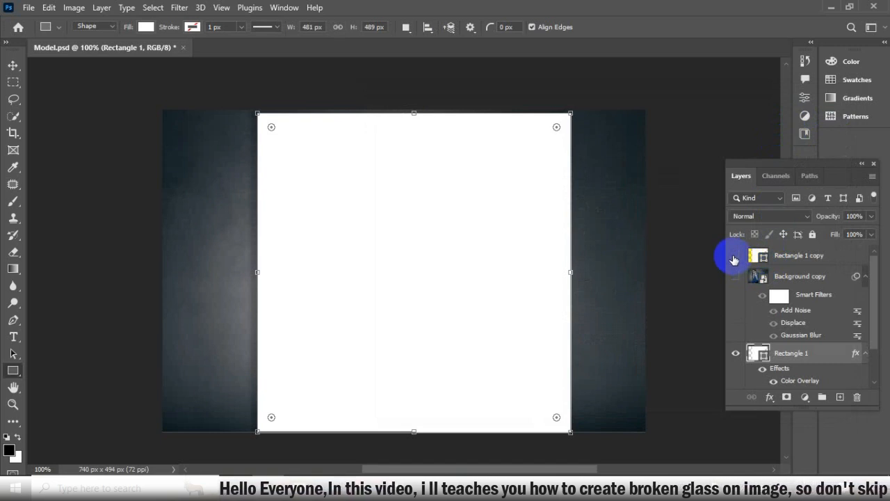
click(784, 255)
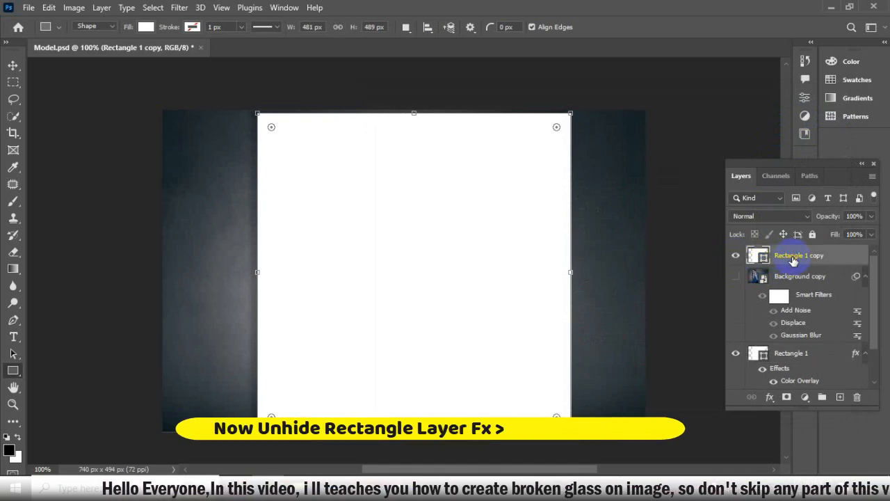
click(768, 399)
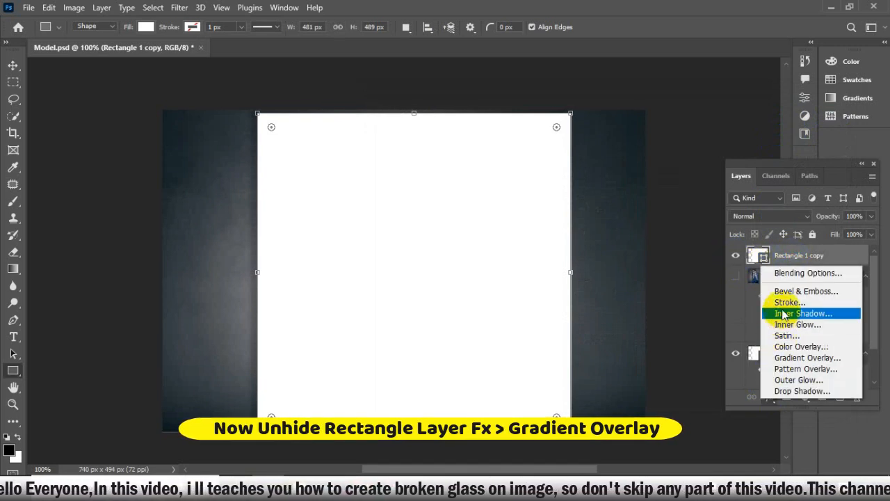
click(792, 359)
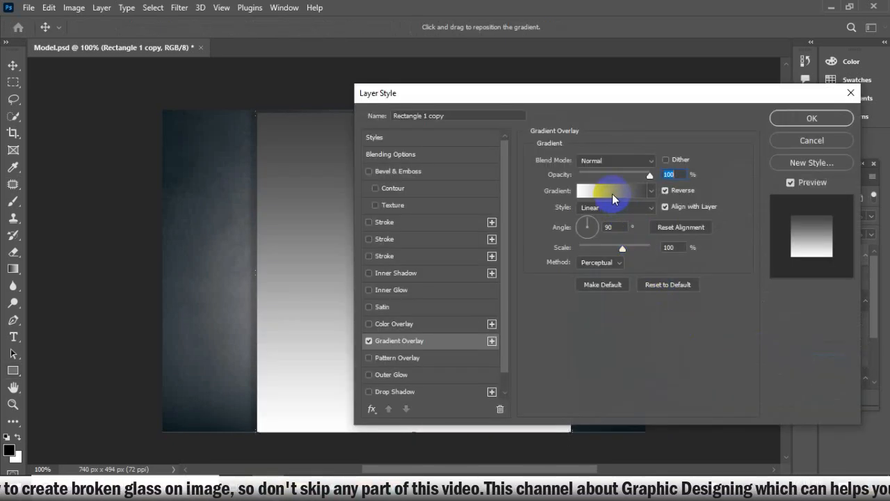
Use 444444 for the dark stop of the overlay's gradient running to white, and apply the layer style.
click(613, 200)
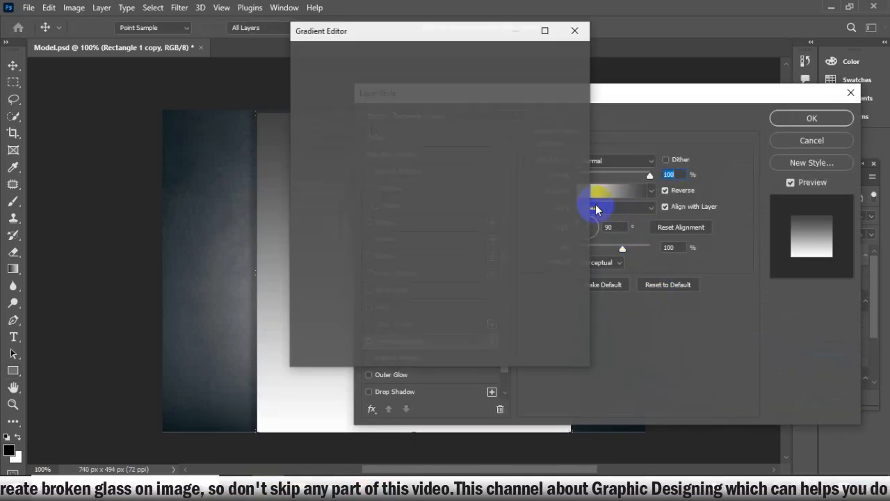
click(310, 275)
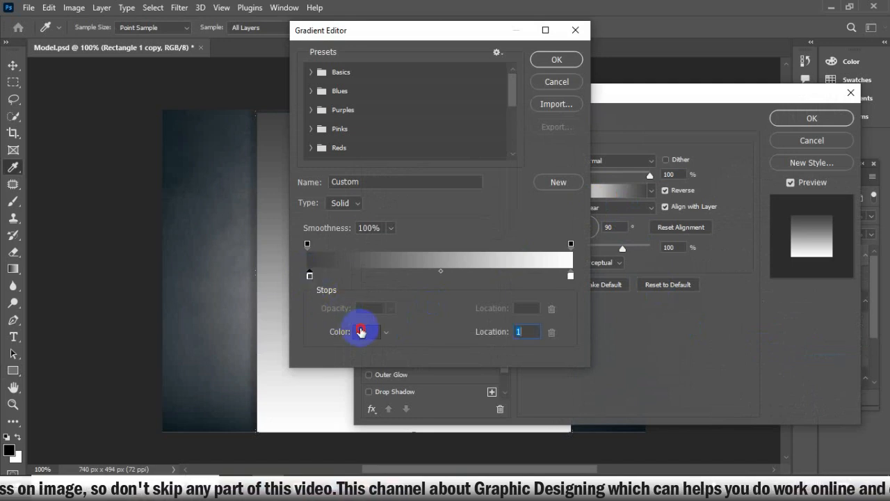
click(369, 332)
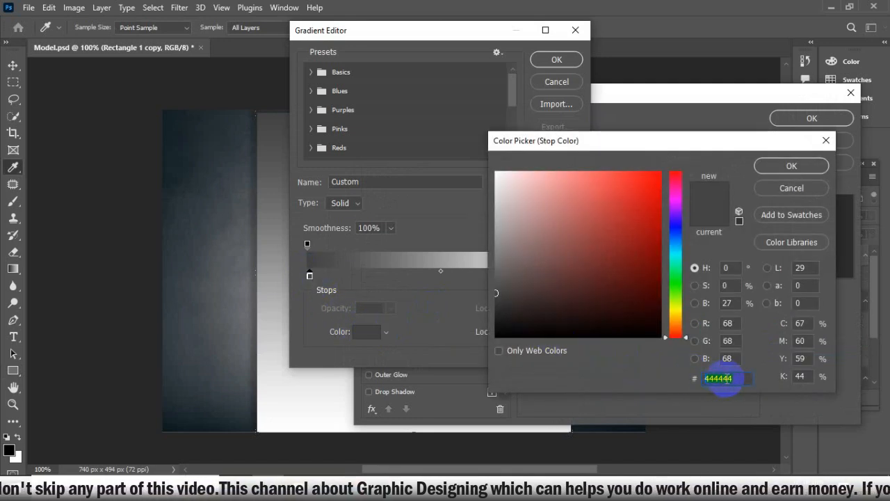
drag(730, 381, 695, 381)
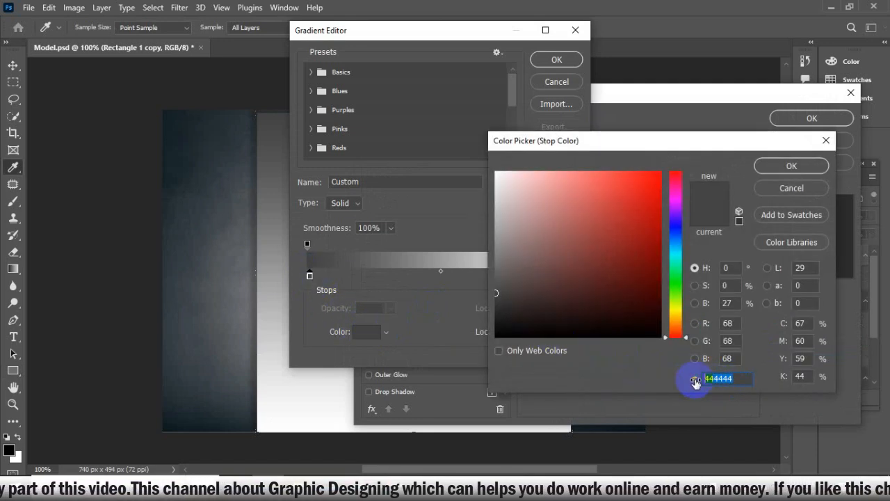
click(779, 167)
click(537, 61)
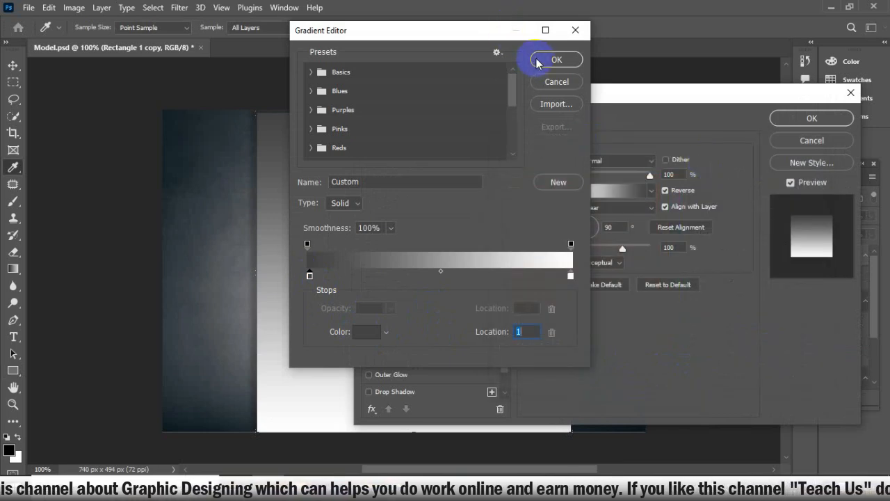
click(783, 124)
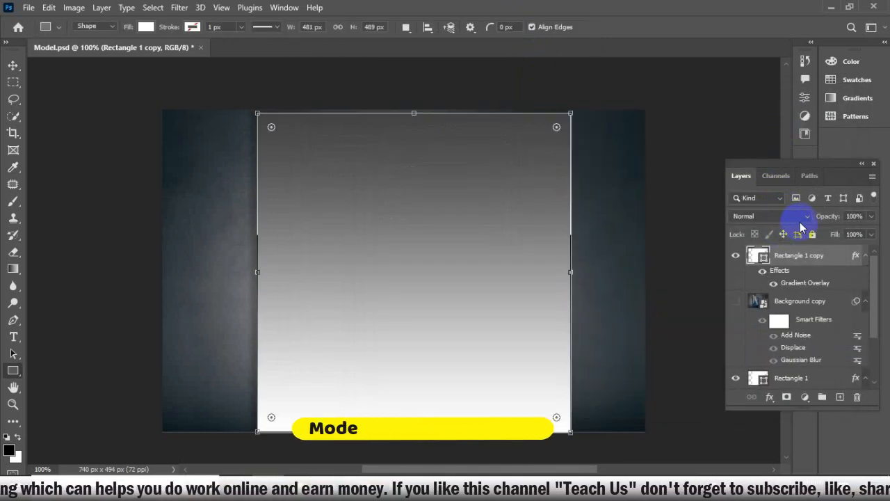
Set the Rectangle 1 copy layer to Screen blend mode with 5% opacity.
click(769, 215)
click(759, 259)
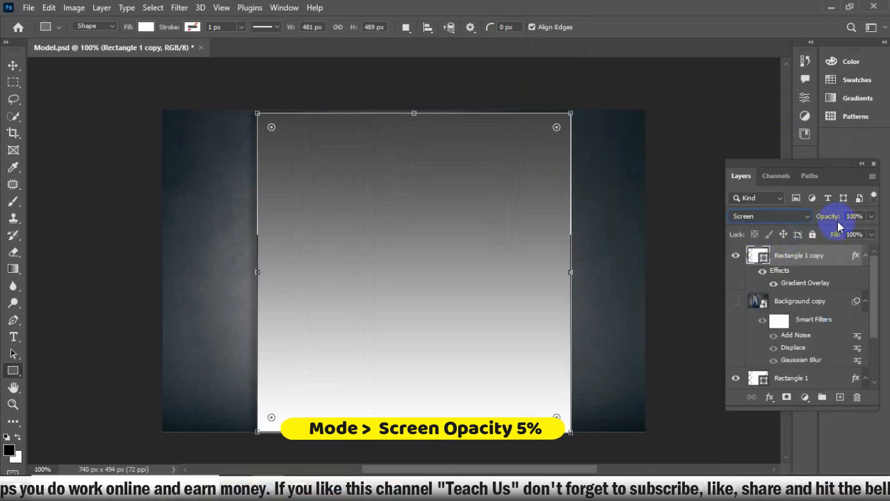
click(855, 215)
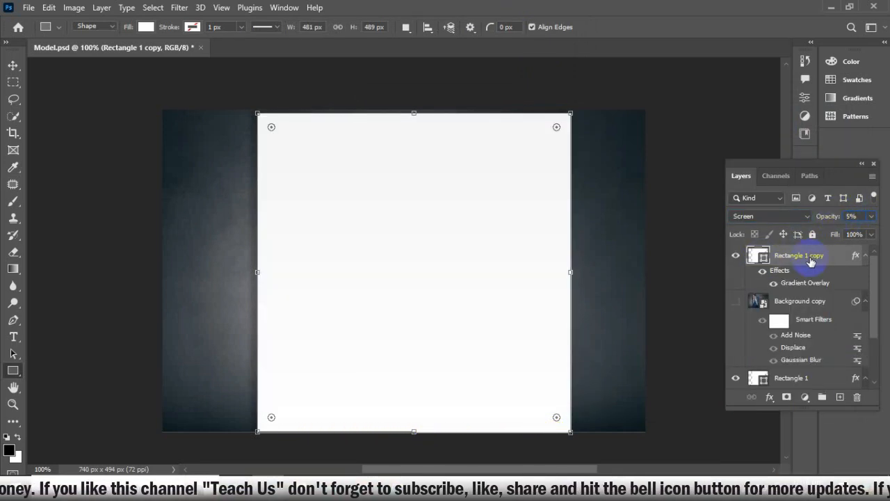
Show the Background copy layer and clip it to the Rectangle 1 layer with a clipping mask.
click(739, 302)
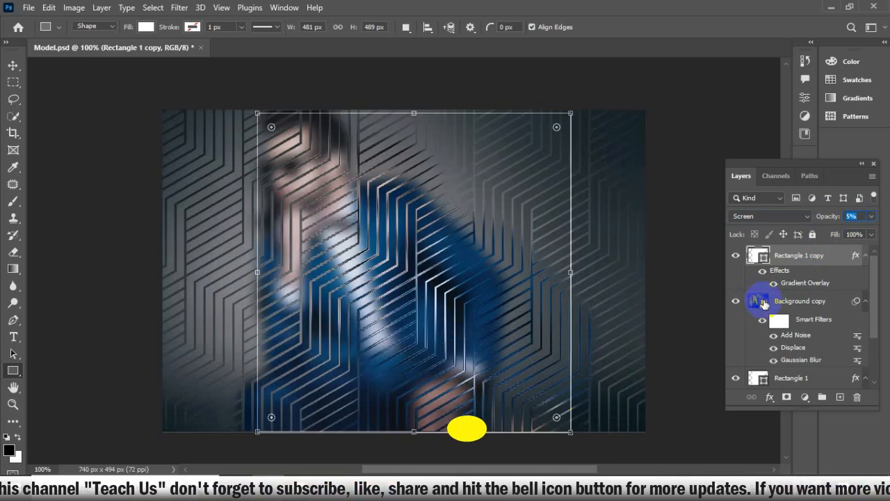
right_click(779, 305)
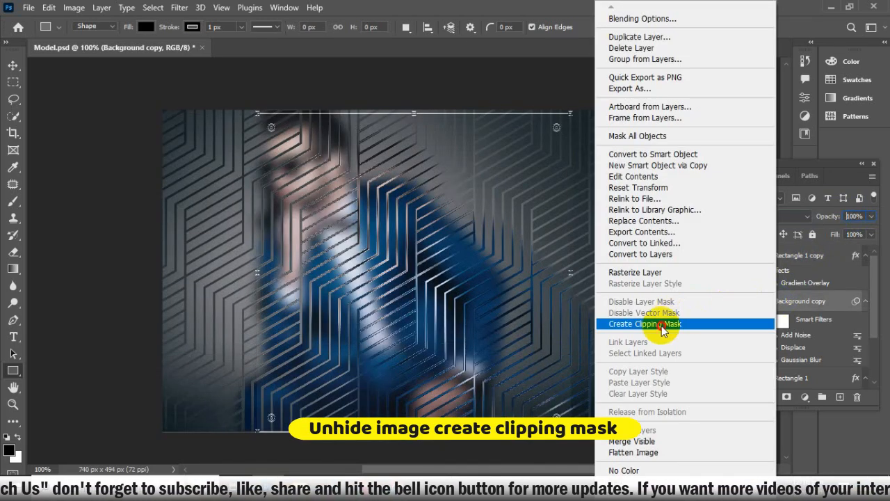
click(659, 324)
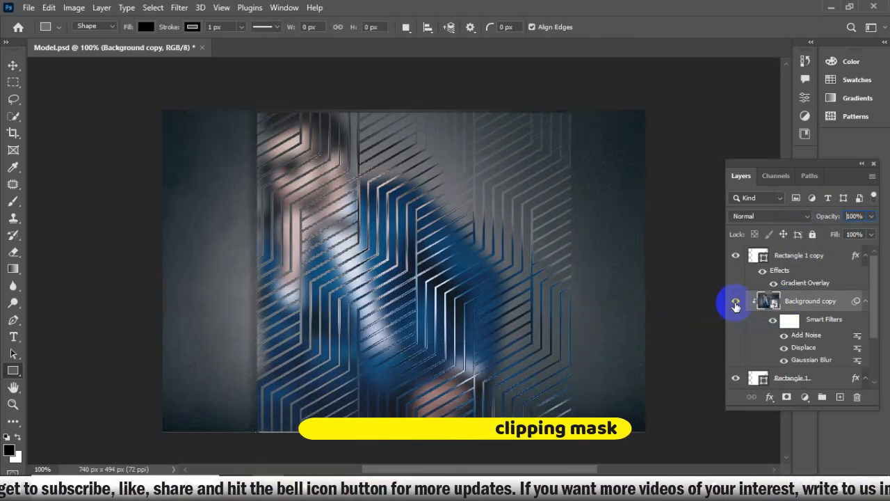
Add a Vibrance adjustment layer above Rectangle 1 copy with vibrance +17 and saturation about +6.
click(808, 258)
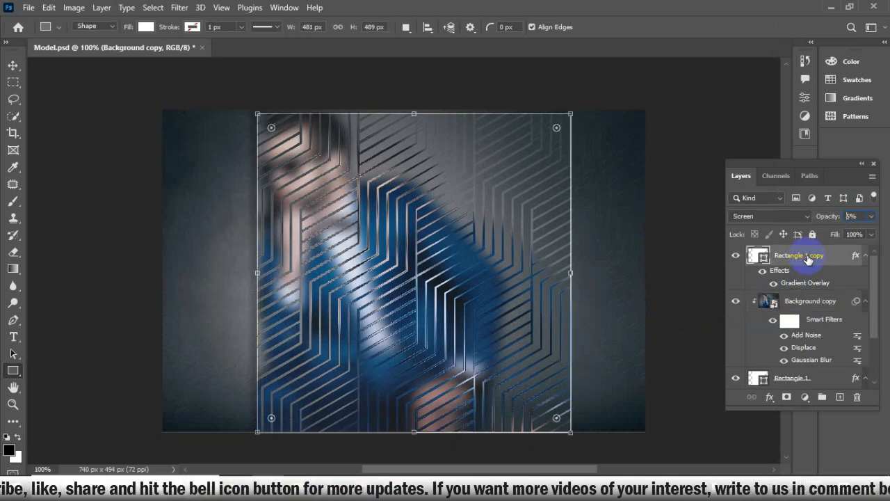
click(866, 256)
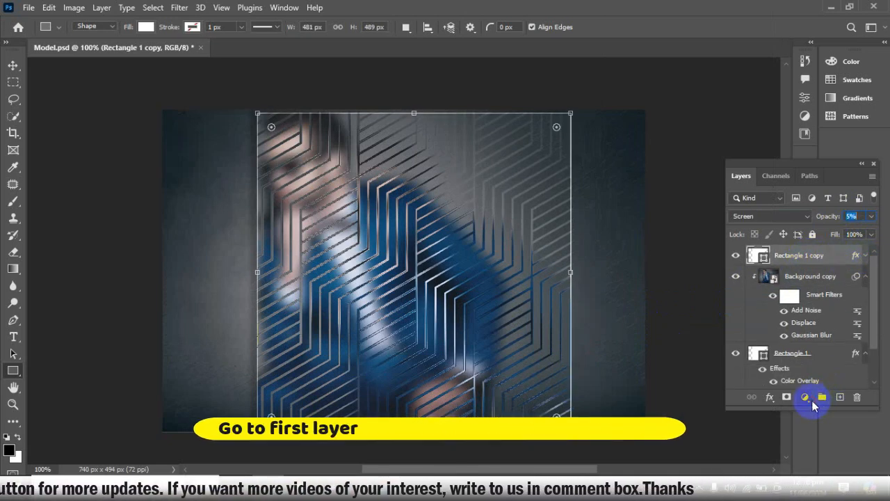
click(809, 400)
click(810, 263)
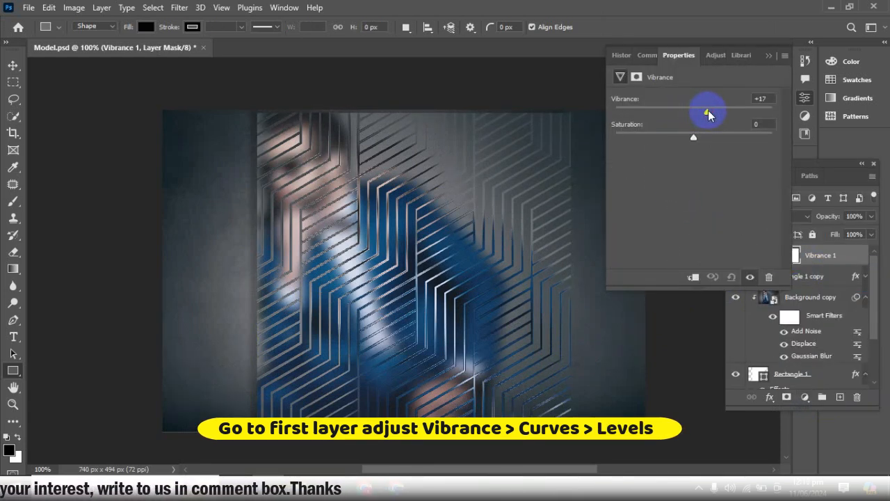
click(700, 140)
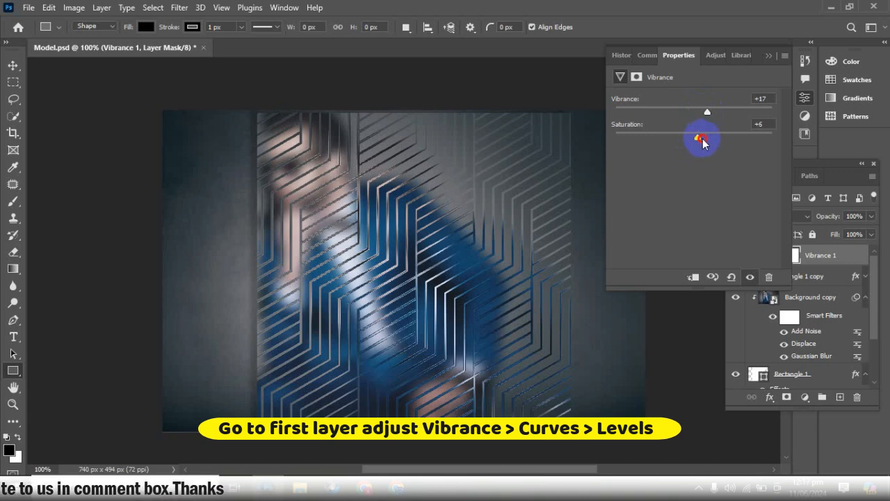
drag(700, 143, 701, 142)
click(770, 57)
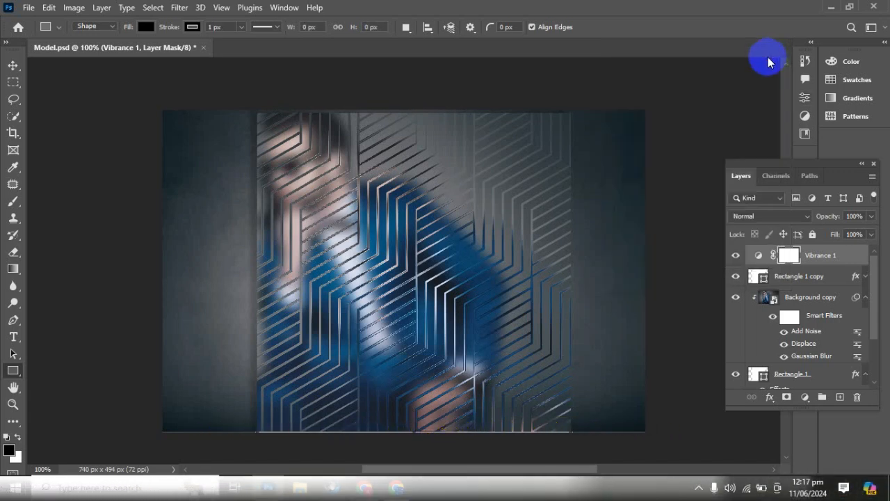
Add a Curves adjustment layer above Vibrance 1, with a highlight anchor point and a slightly raised shadow point on the RGB curve.
click(792, 317)
click(806, 396)
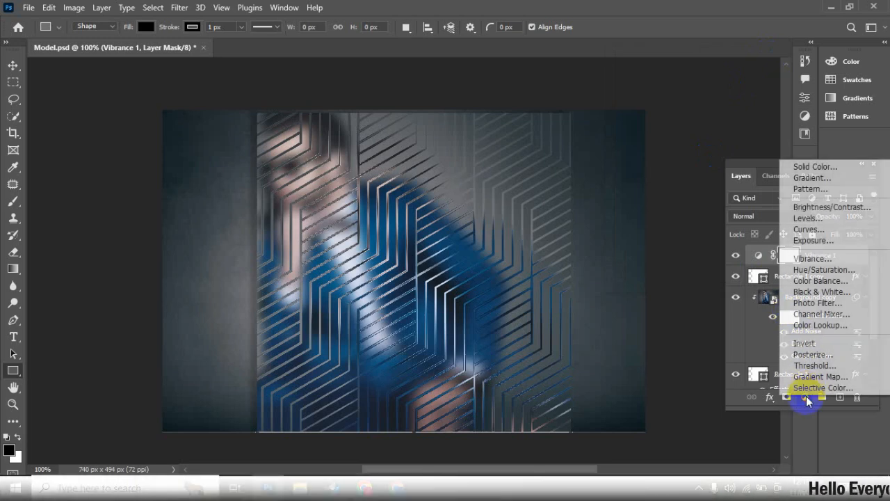
click(809, 230)
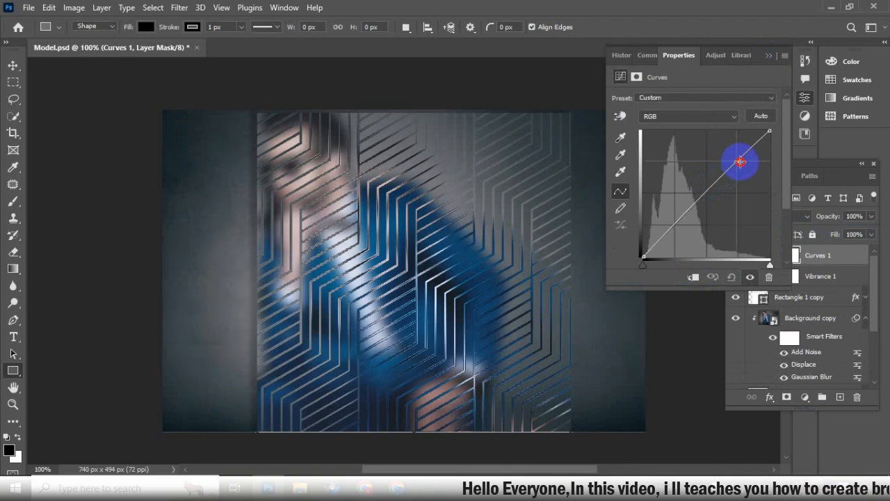
drag(740, 161, 741, 163)
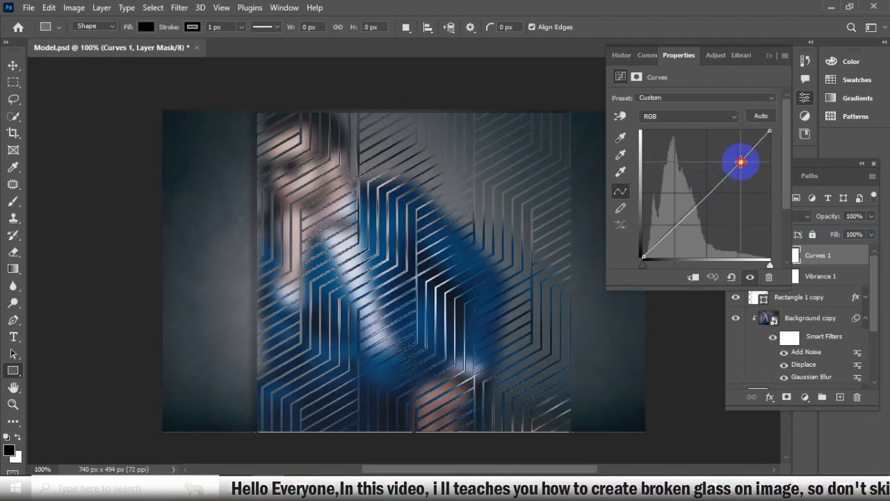
drag(742, 162, 739, 161)
click(701, 211)
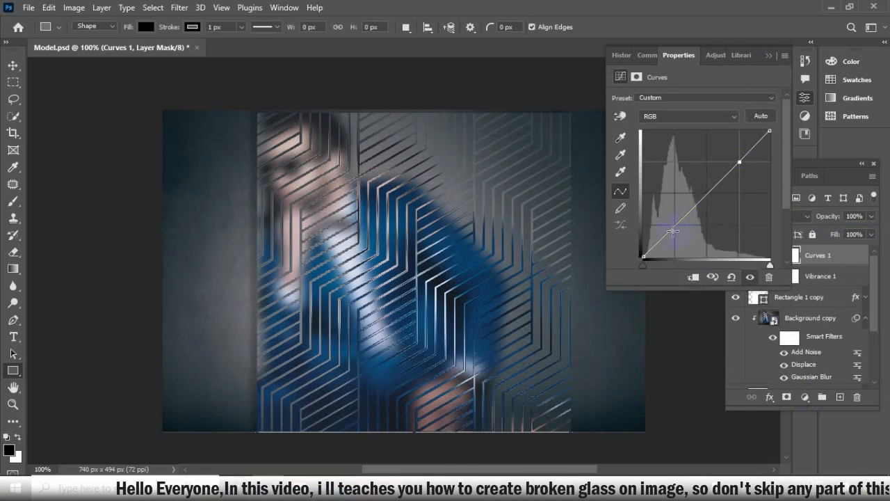
drag(671, 229, 670, 228)
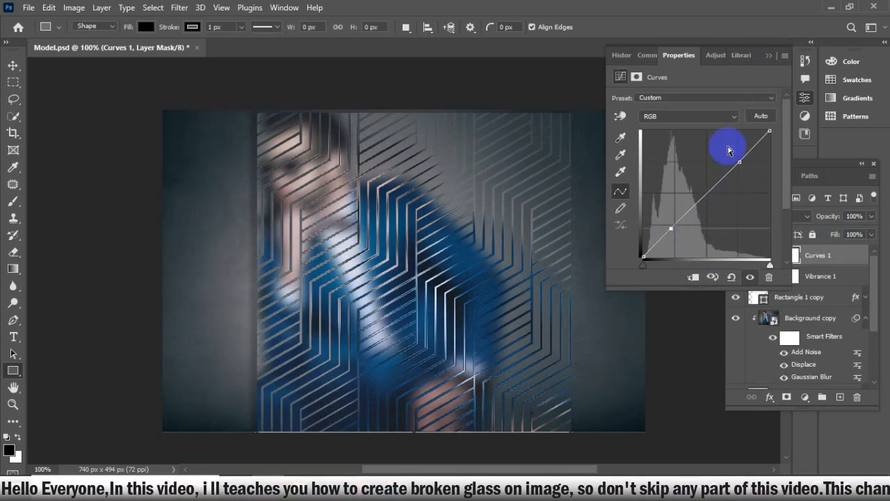
click(768, 59)
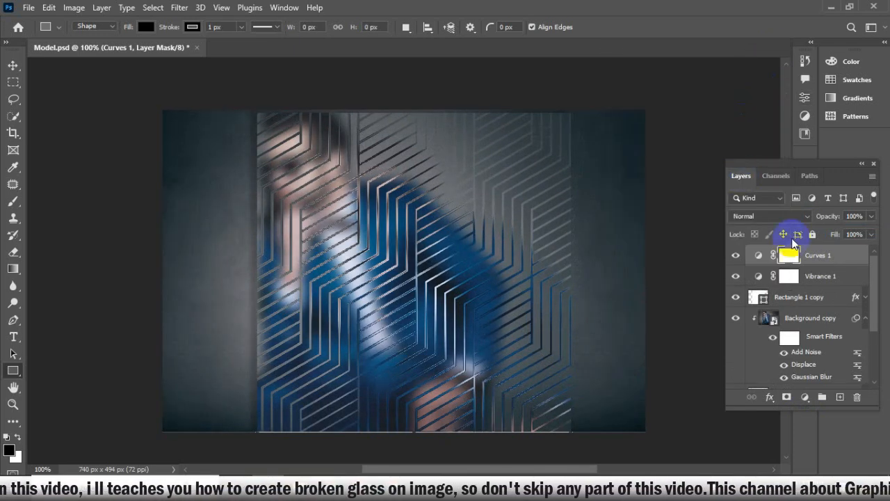
Add a Levels adjustment layer above Curves 1 and lower the RGB midtone value to about 0.91.
click(807, 399)
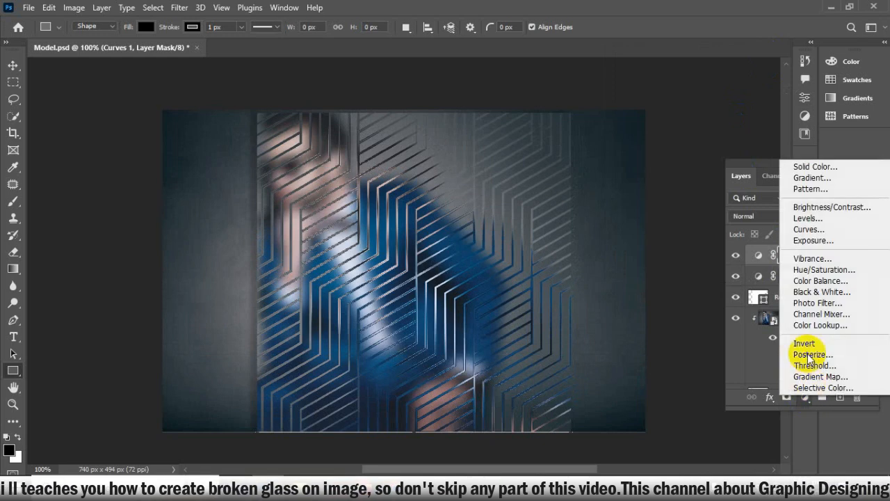
click(812, 231)
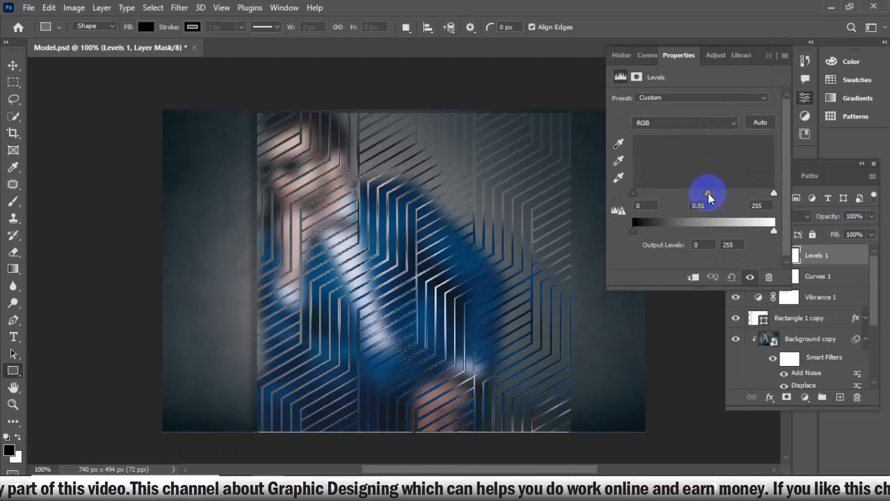
click(765, 57)
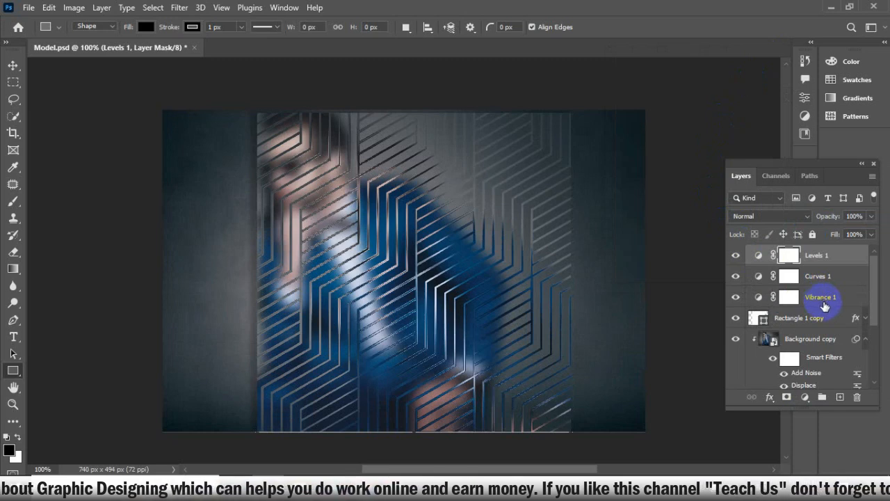
Duplicate the locked Background layer below Rectangle 1.
scroll(824, 306, down, 5)
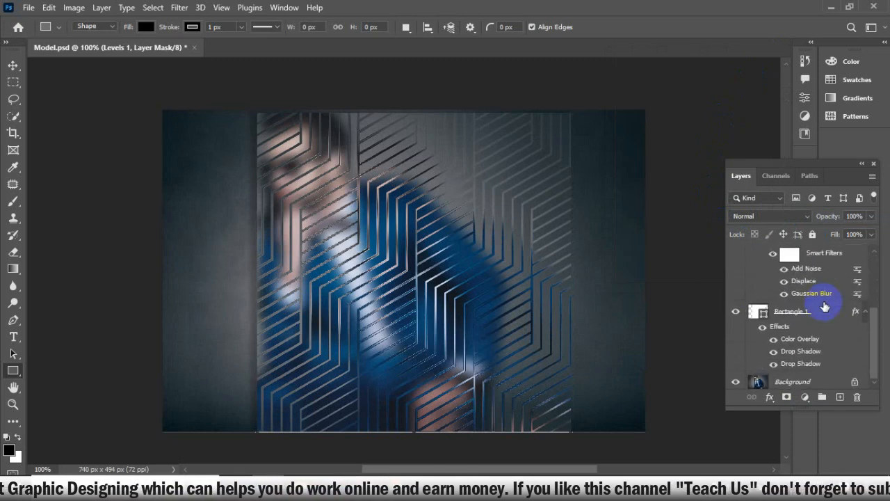
click(787, 381)
key(ctrl+j)
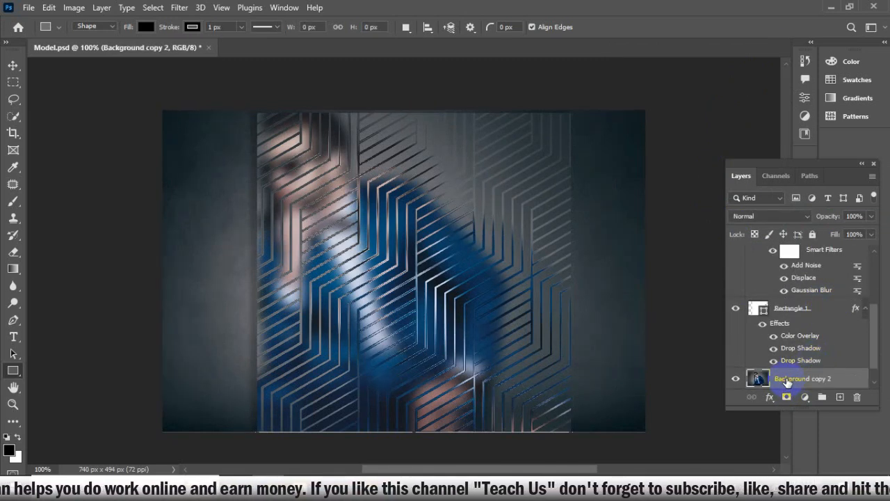
Group all layers above the Background, from Levels 1 down to Background copy 2, into one layer group.
scroll(811, 342, up, 5)
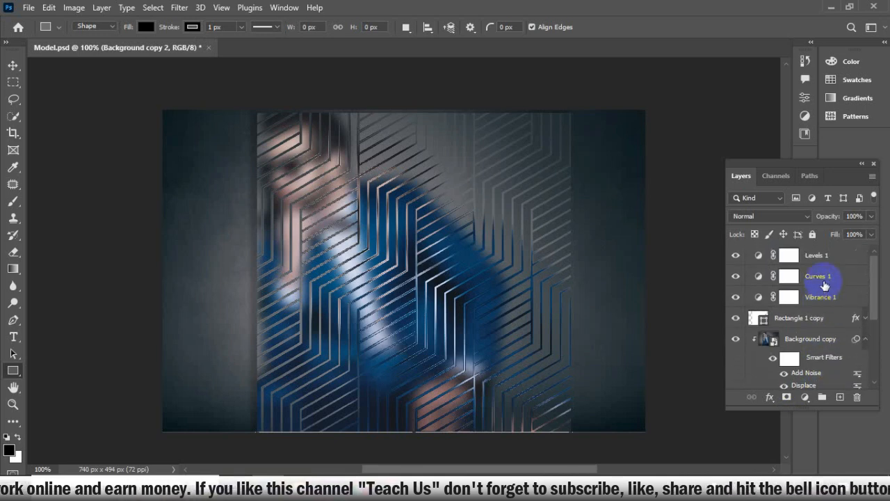
click(843, 257)
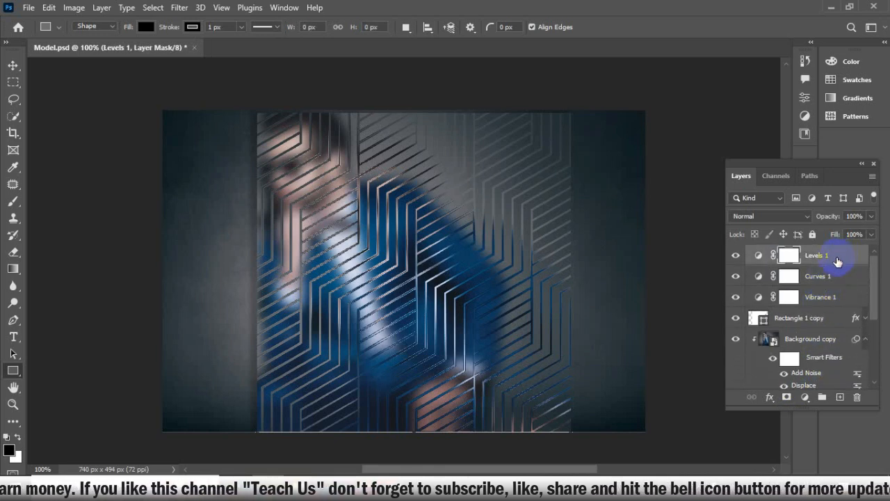
shift+click(828, 277)
shift+click(858, 295)
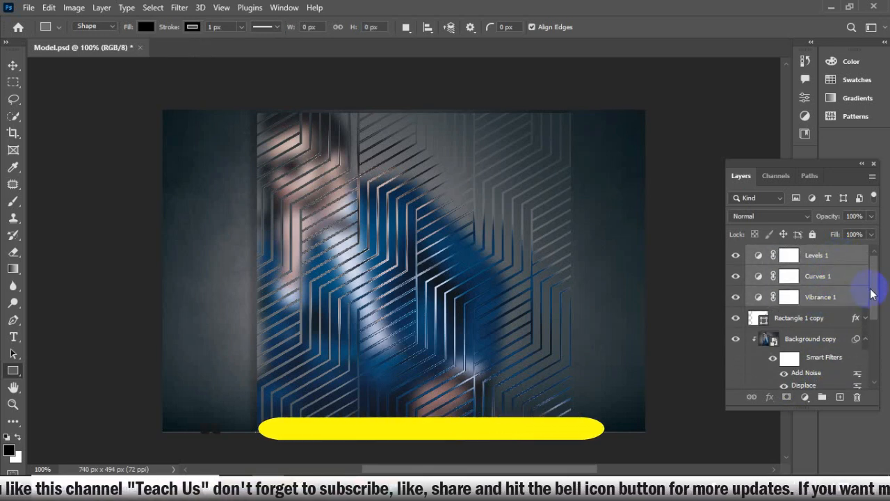
scroll(862, 296, down, 1)
shift+click(815, 308)
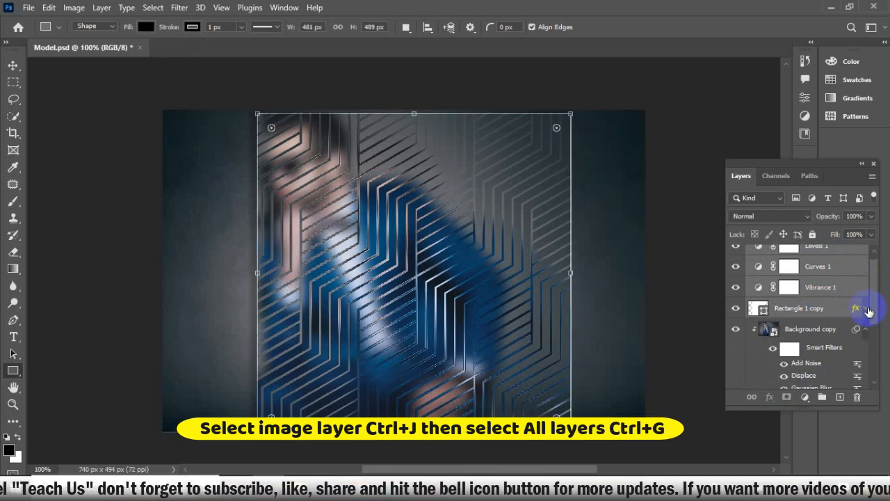
scroll(871, 319, down, 3)
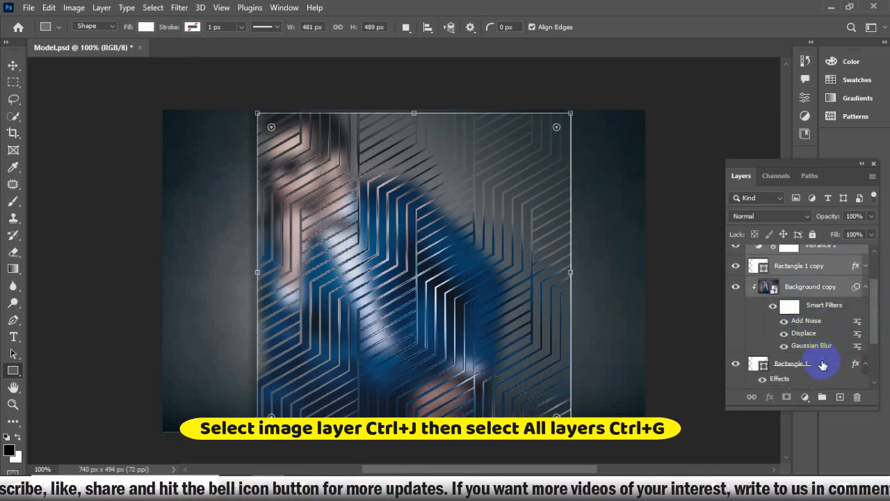
ctrl+click(824, 365)
drag(874, 310, 875, 339)
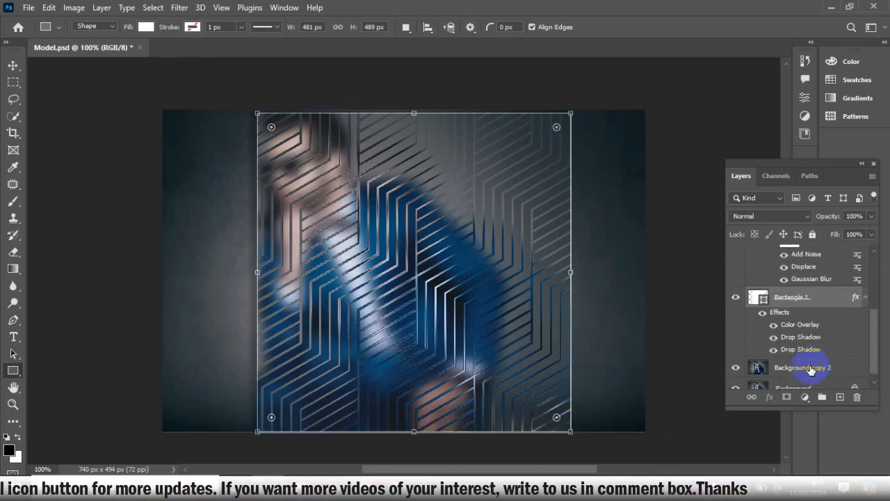
ctrl+click(811, 368)
click(823, 397)
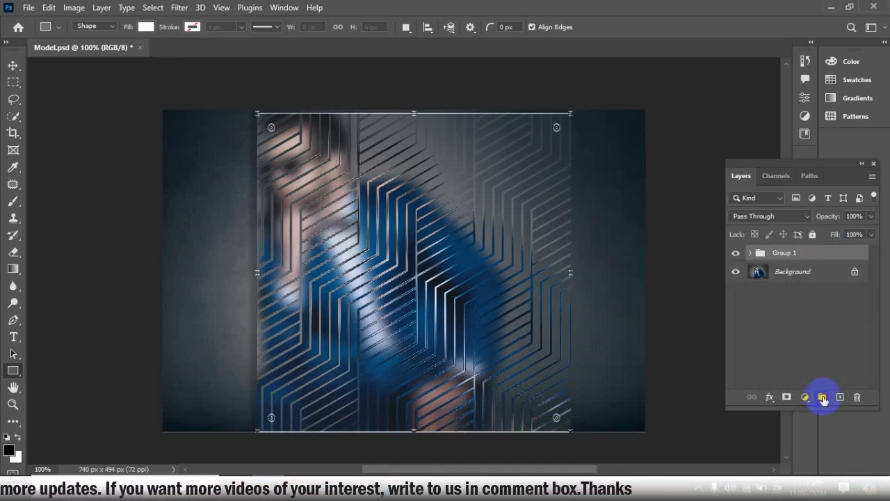
Set Group 1 to Screen blend mode with 48% opacity.
click(807, 216)
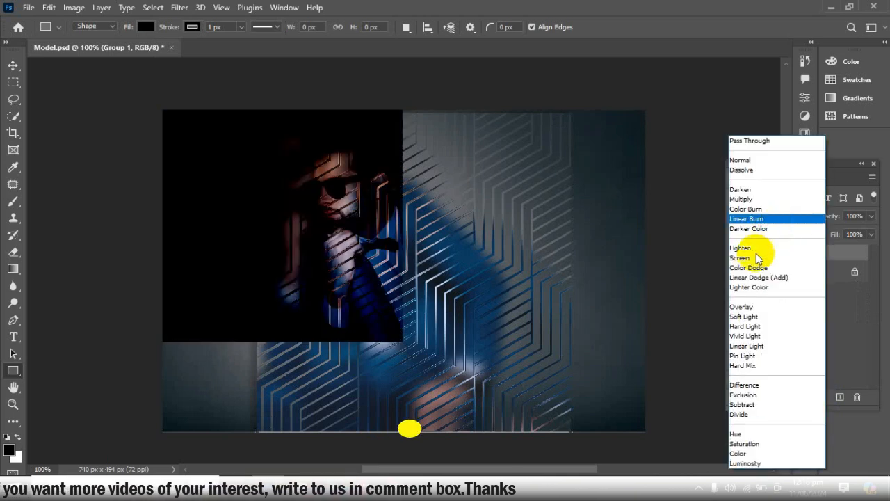
click(731, 254)
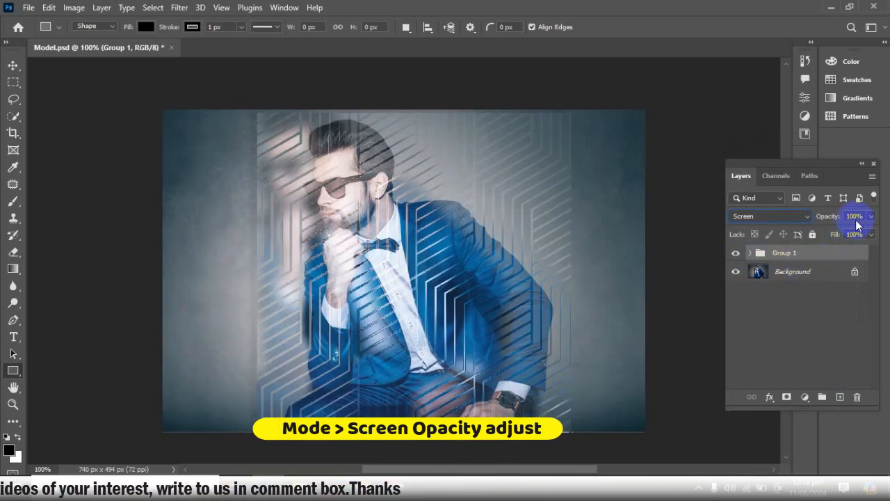
click(871, 216)
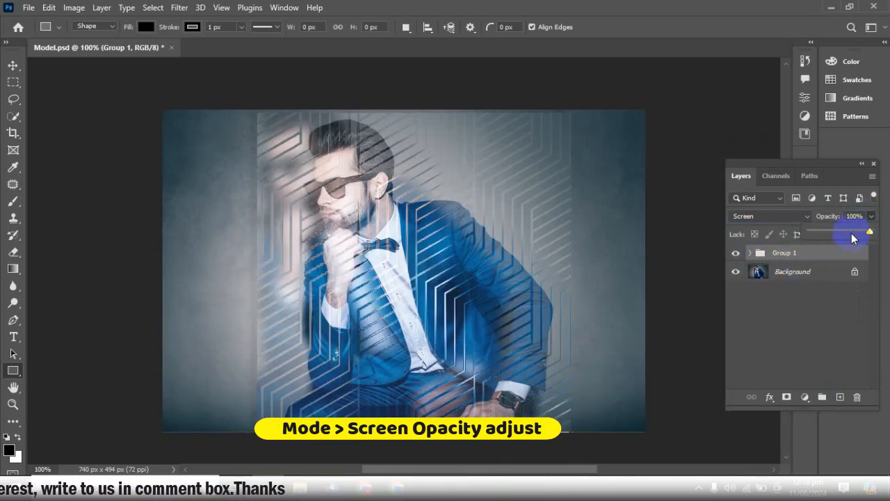
drag(869, 232, 838, 232)
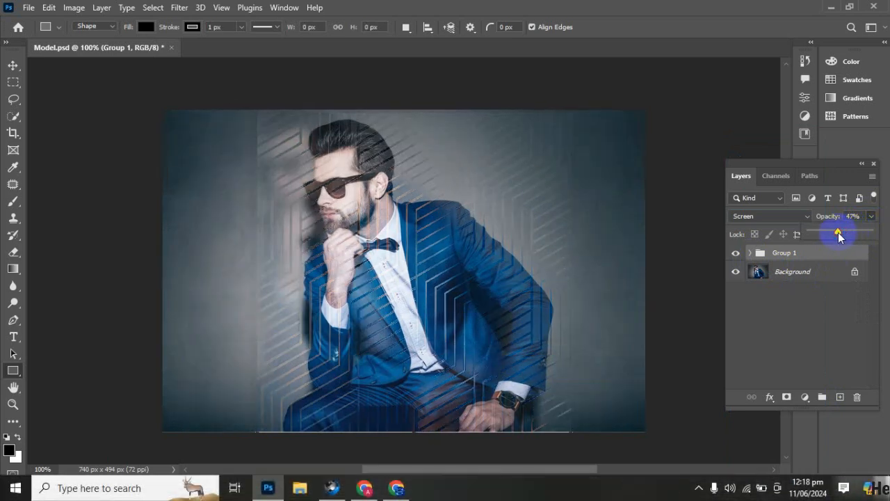
drag(839, 232, 840, 232)
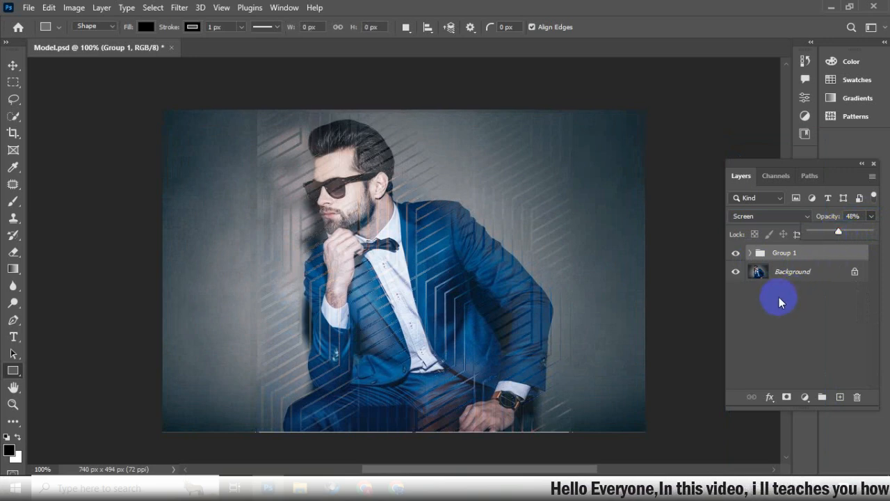
Create a new layer above Rectangle 1 copy inside Group 1 and brush black over the man's head, hand and shirt to clear the pattern.
click(750, 252)
click(750, 253)
scroll(806, 316, down, 1)
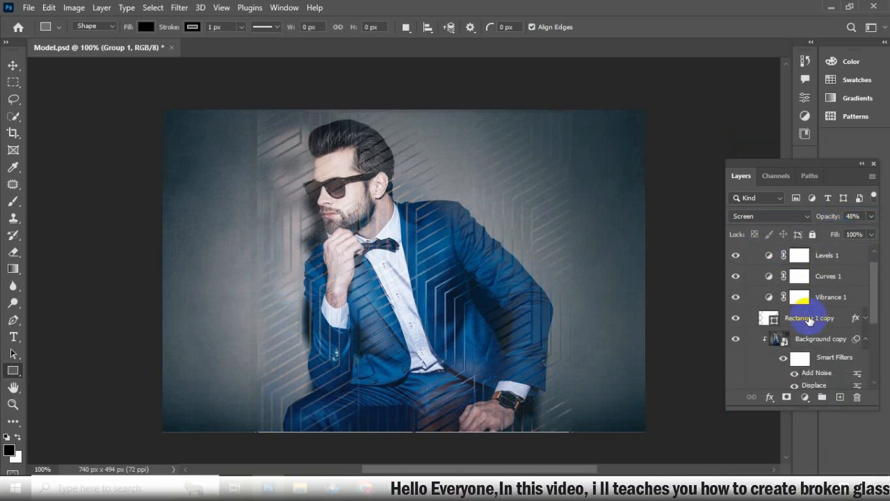
click(809, 318)
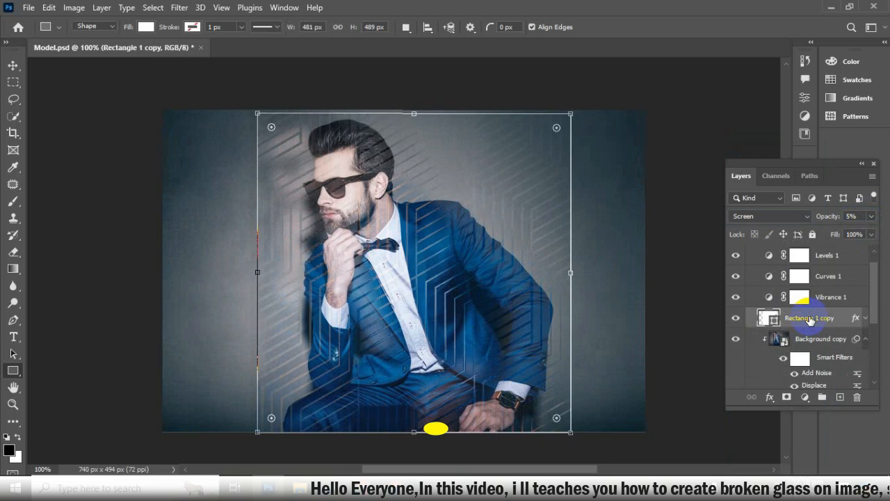
click(839, 398)
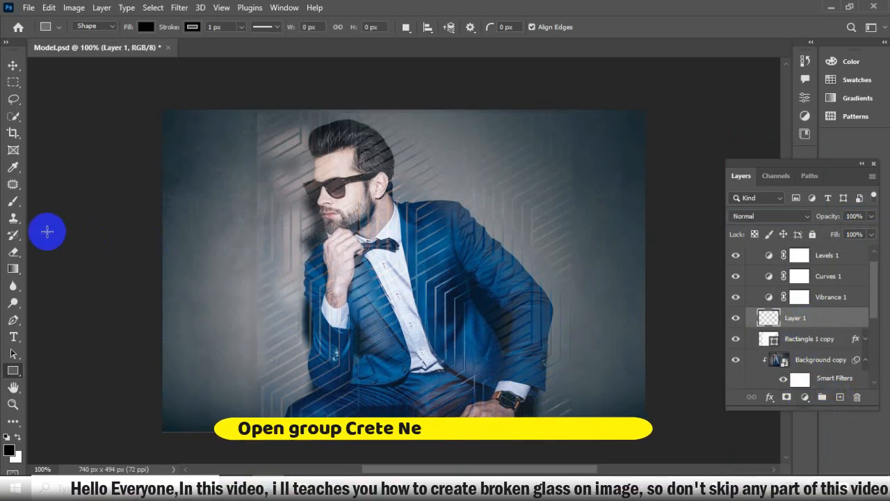
click(13, 204)
mouse_move(306, 163)
mouse_down()
mouse_move(322, 143)
mouse_move(354, 164)
mouse_move(338, 131)
mouse_move(353, 134)
mouse_move(376, 199)
mouse_move(368, 215)
mouse_move(378, 187)
mouse_move(335, 226)
mouse_move(332, 320)
mouse_move(317, 289)
mouse_move(328, 224)
mouse_move(315, 189)
mouse_move(319, 142)
mouse_move(325, 137)
mouse_move(320, 175)
mouse_move(337, 259)
mouse_move(341, 243)
mouse_move(338, 284)
mouse_move(369, 252)
mouse_move(384, 217)
mouse_move(364, 147)
mouse_move(386, 157)
mouse_move(377, 153)
mouse_move(382, 179)
mouse_move(363, 143)
mouse_move(344, 132)
mouse_move(329, 137)
mouse_up()
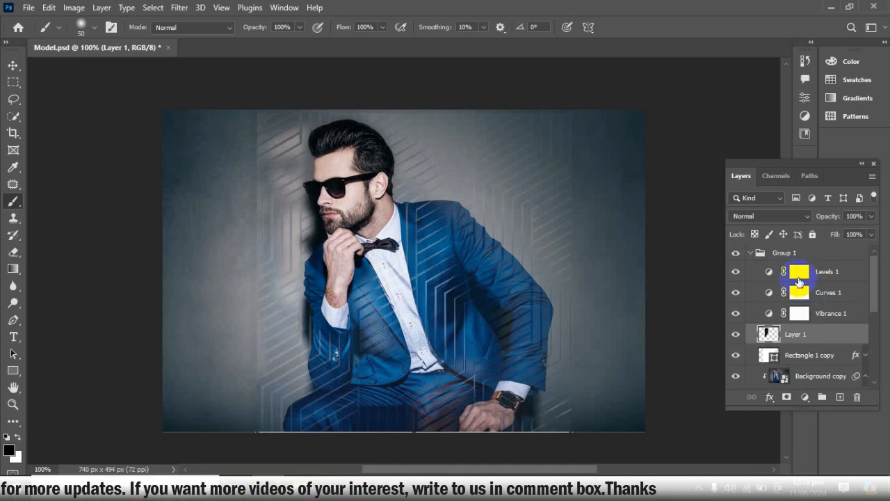
Add a Brightness/Contrast adjustment layer above Group 1 with contrast -50 and slightly raised brightness.
click(751, 255)
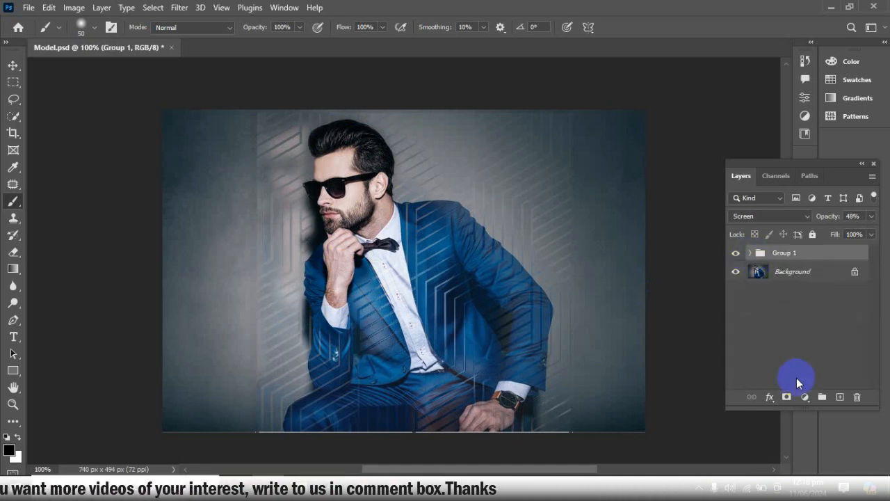
click(805, 399)
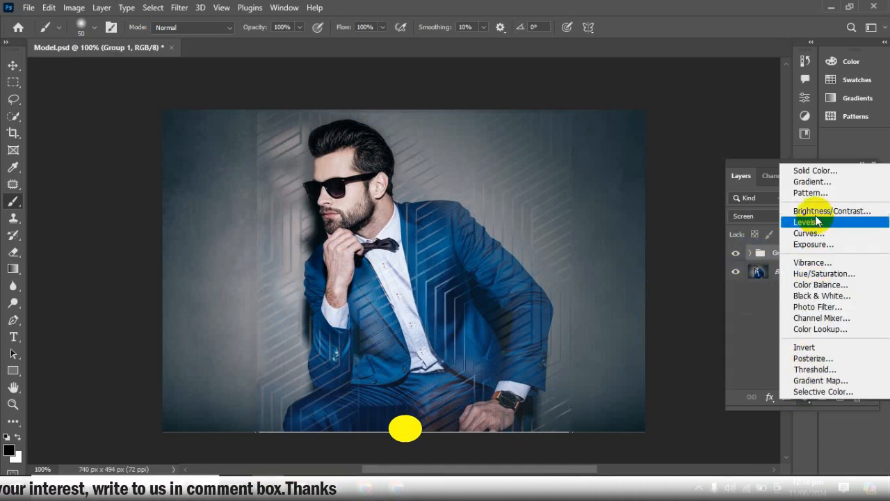
click(776, 207)
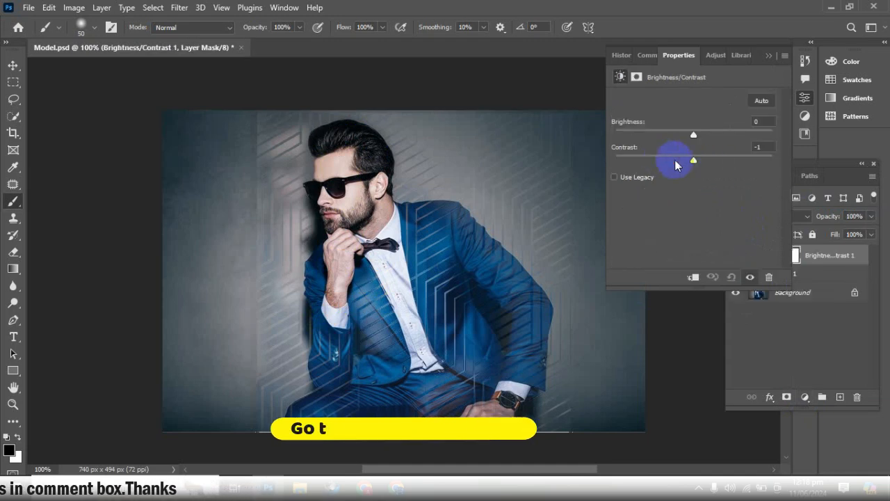
drag(664, 161, 614, 161)
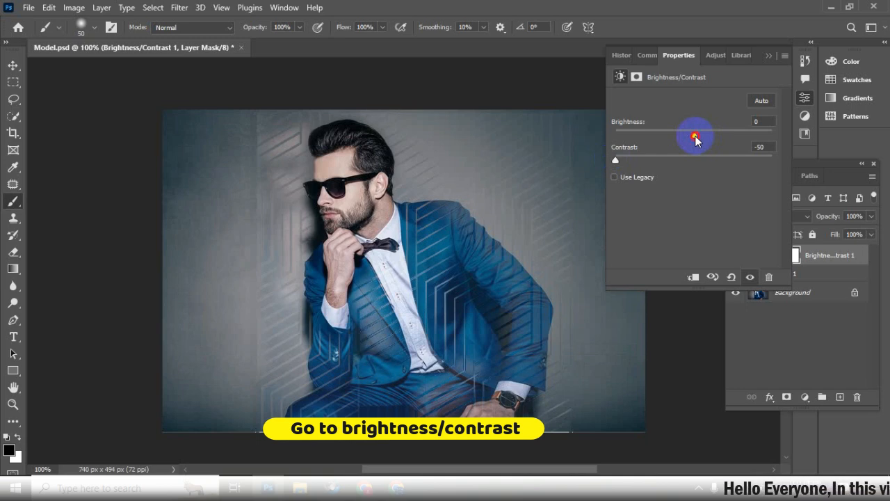
drag(696, 140, 717, 138)
click(768, 56)
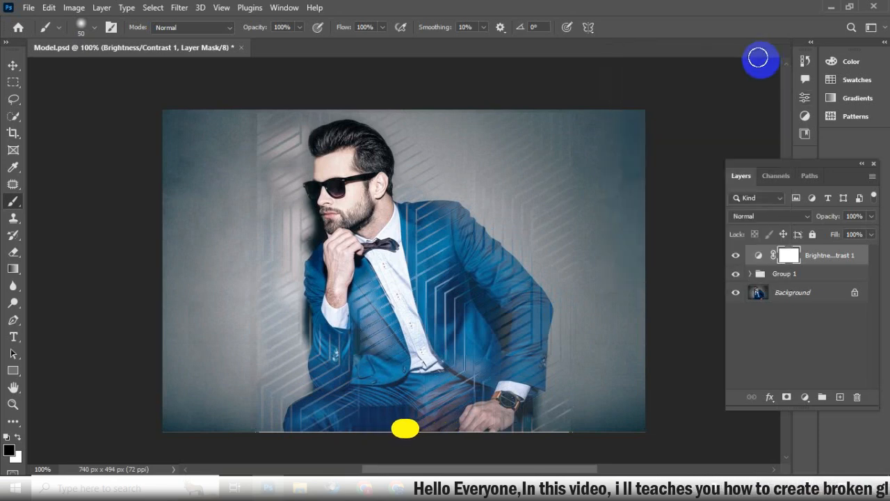
Group the Brightness/Contrast layer with Group 1, and toggle the new group's visibility to compare before and after.
click(814, 276)
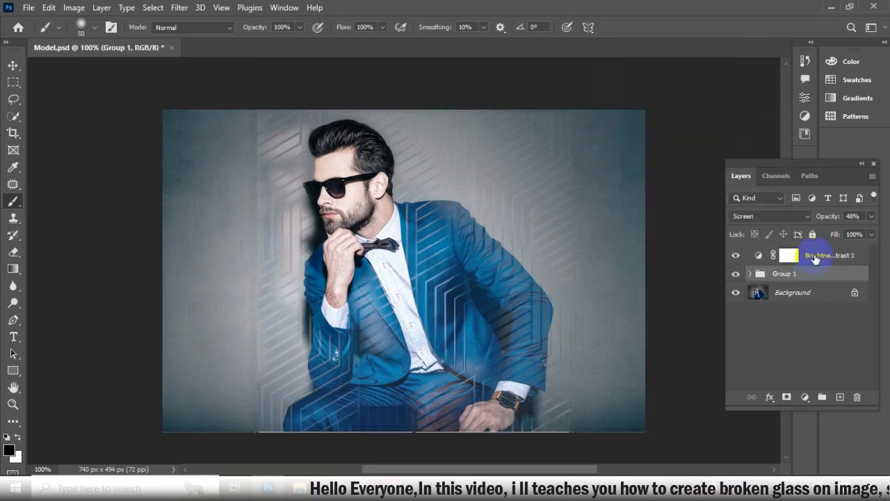
shift+click(814, 254)
click(824, 398)
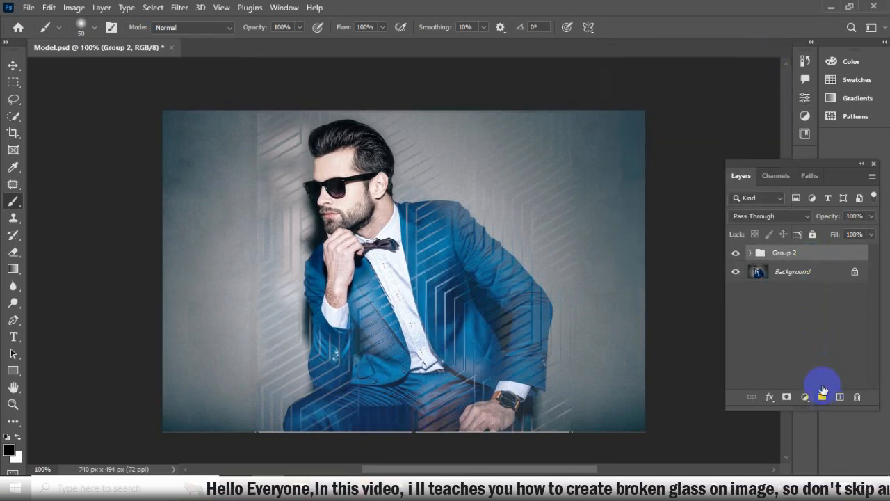
click(737, 254)
click(738, 253)
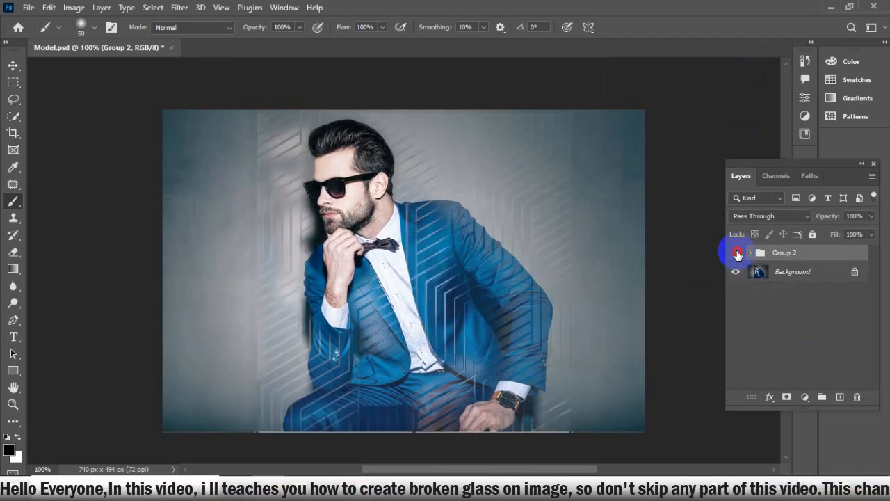
click(738, 254)
click(738, 254)
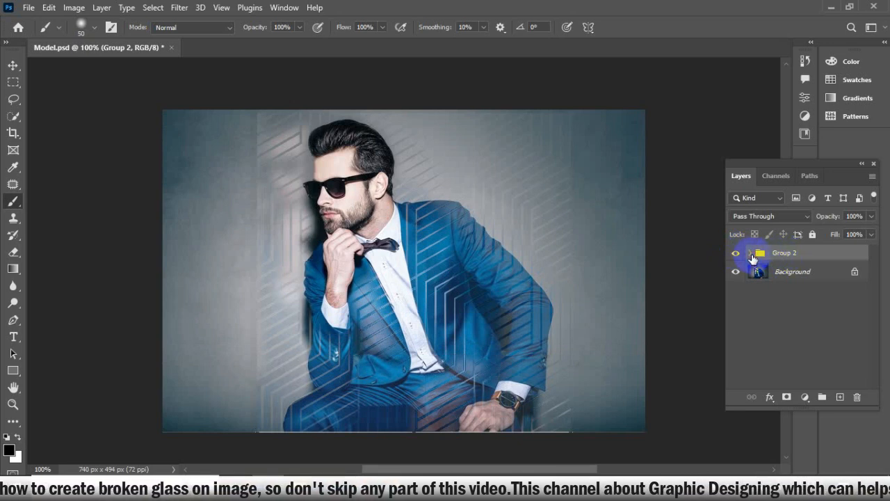
Raise the opacity of Group 1 inside Group 2 to about 64%, leaving the layers deselected and Group 2 collapsed.
click(751, 254)
click(799, 292)
drag(871, 215, 854, 228)
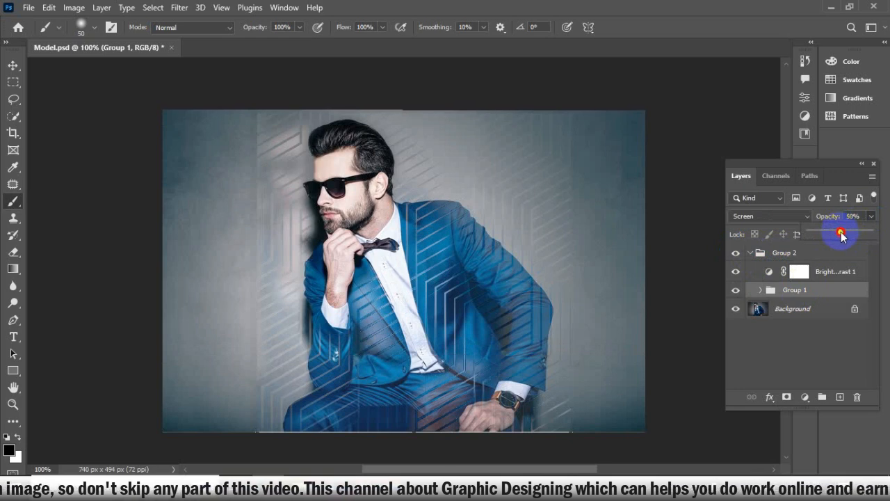
drag(841, 235, 849, 236)
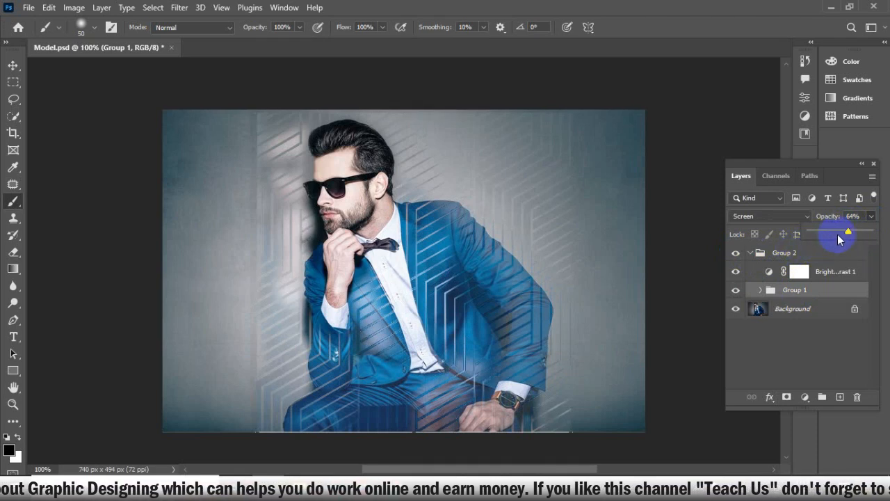
click(782, 355)
click(751, 254)
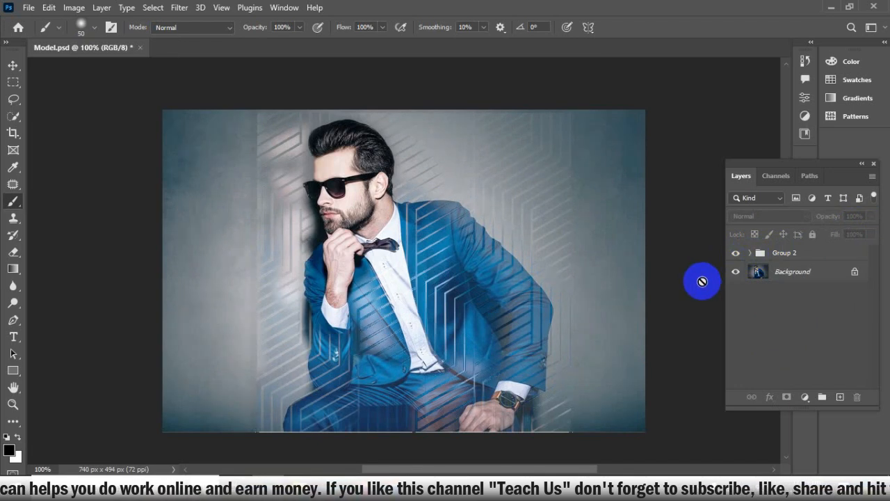
Start cropping the portrait image with the Crop tool.
click(13, 134)
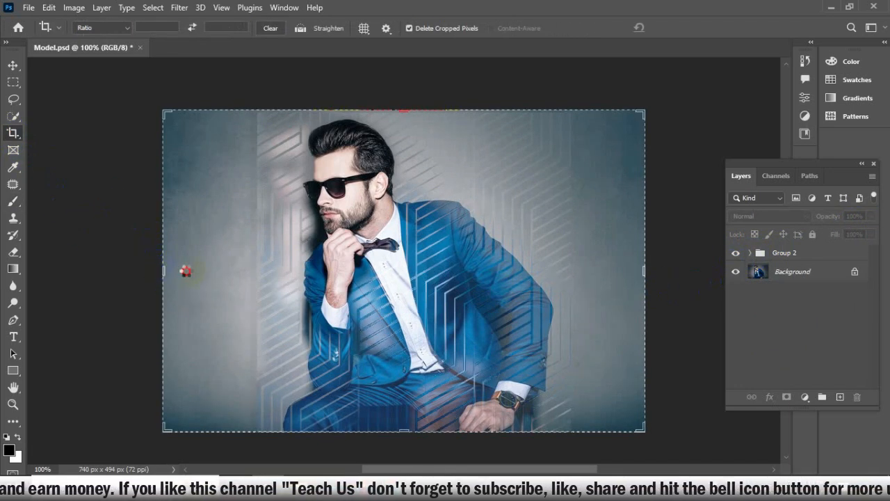